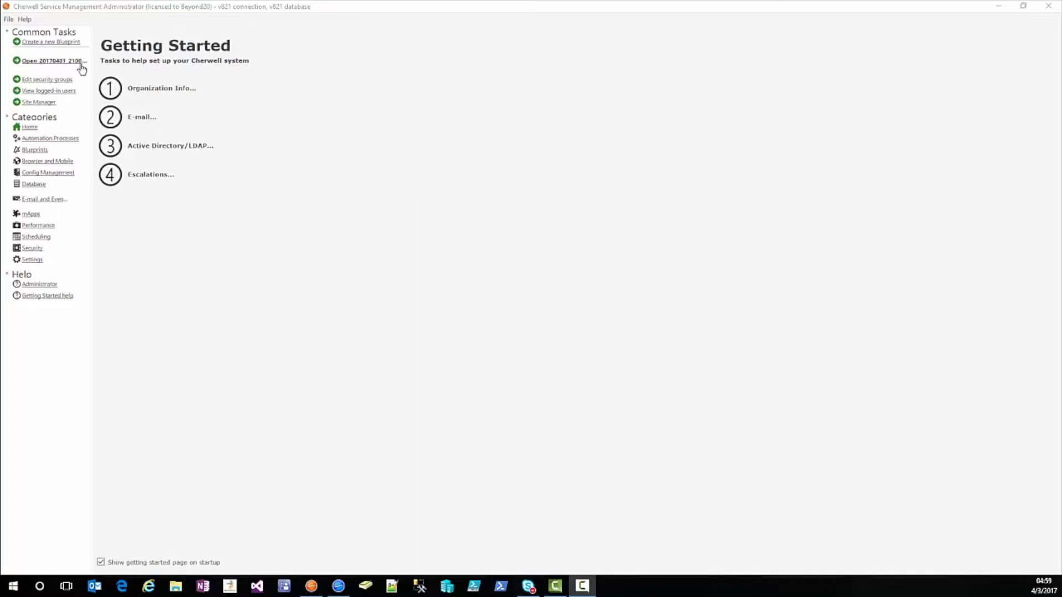
Step: Create a new blueprint and start a supporting business object named "Specifics - Demo"
click(55, 43)
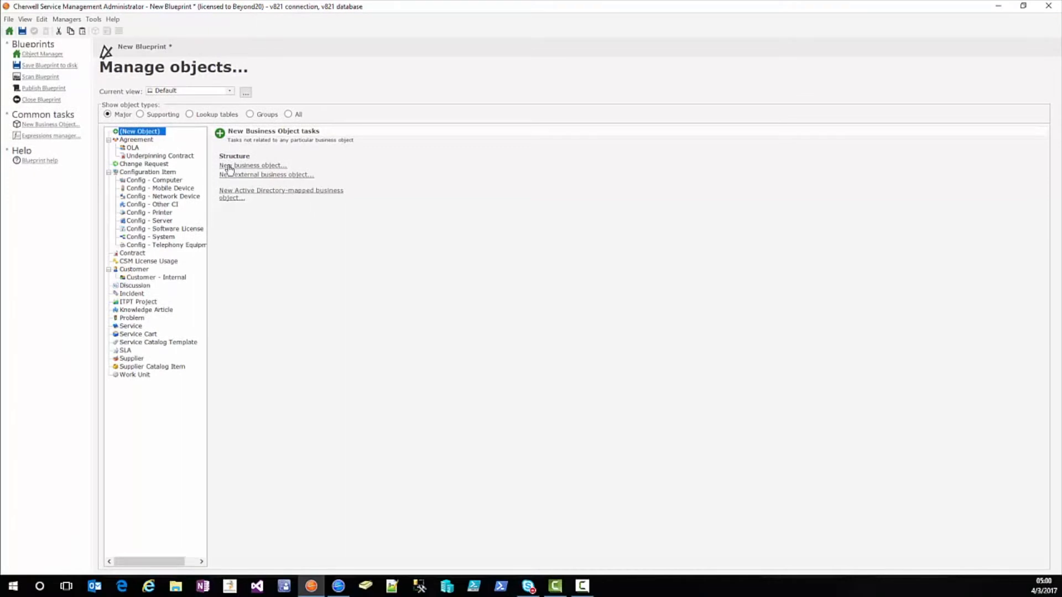
click(140, 114)
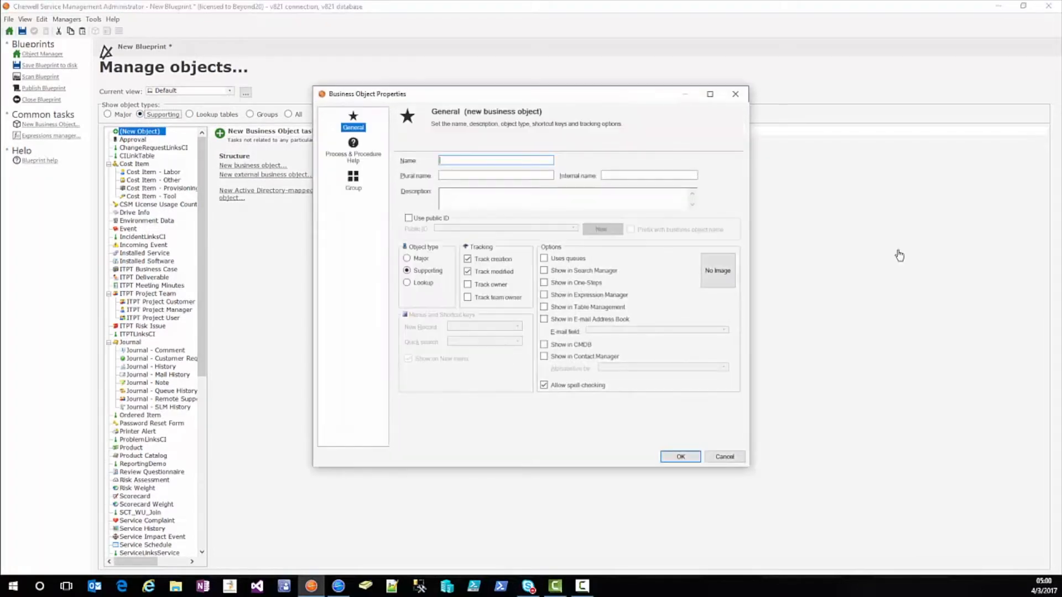
text(Specifics - Demo)
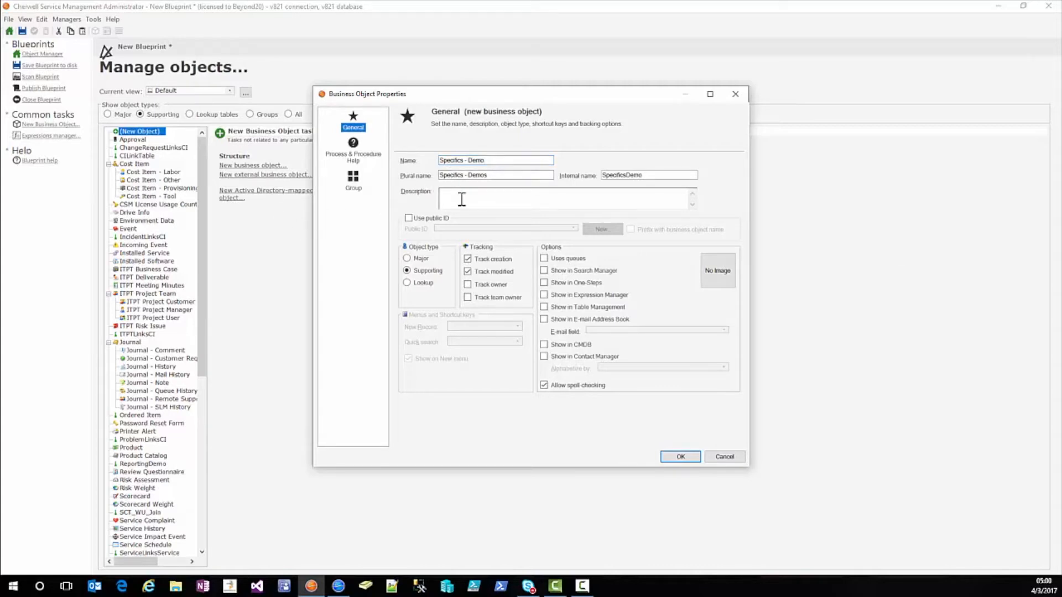
Step: Describe the object as "Demo of how to create a specifics" and show it in Search Manager, One-Steps and Expression Manager
text(Demo of how to create a specifics)
click(544, 271)
click(545, 282)
click(544, 295)
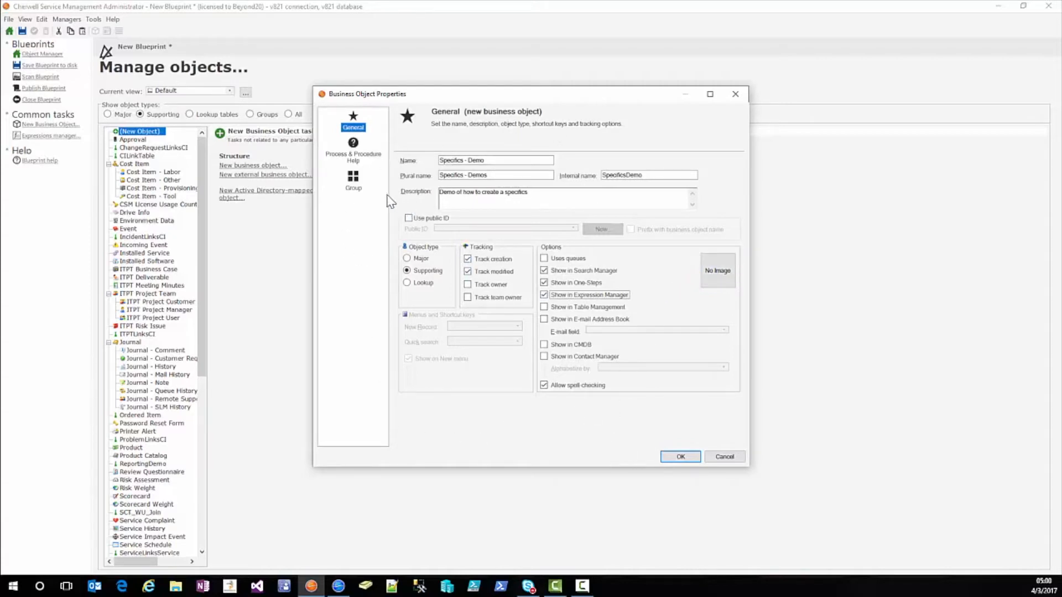
Step: Make the new business object a member of the Specifics group and accept its properties
click(353, 182)
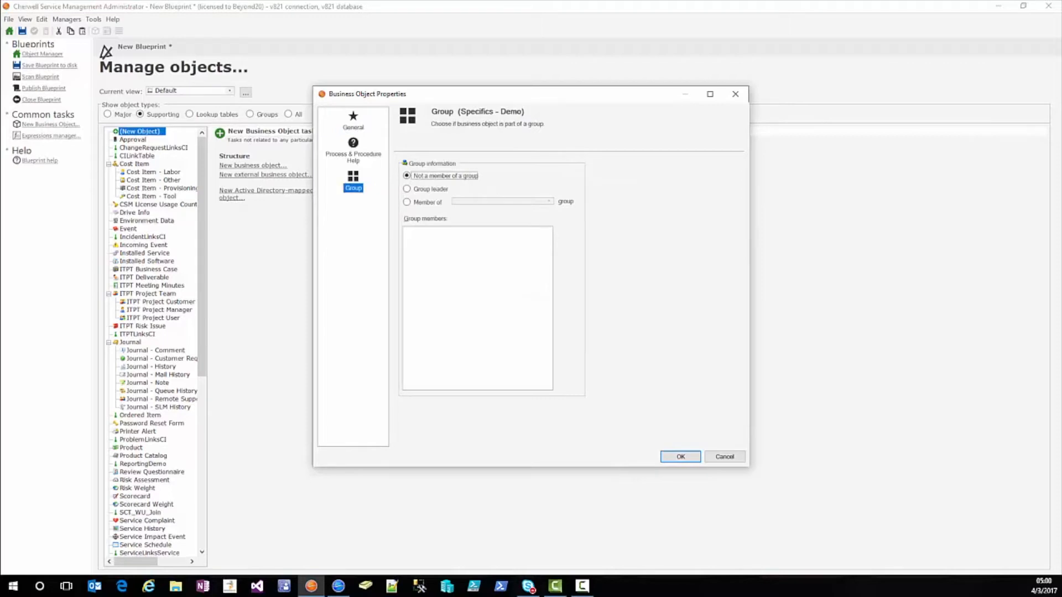
click(406, 202)
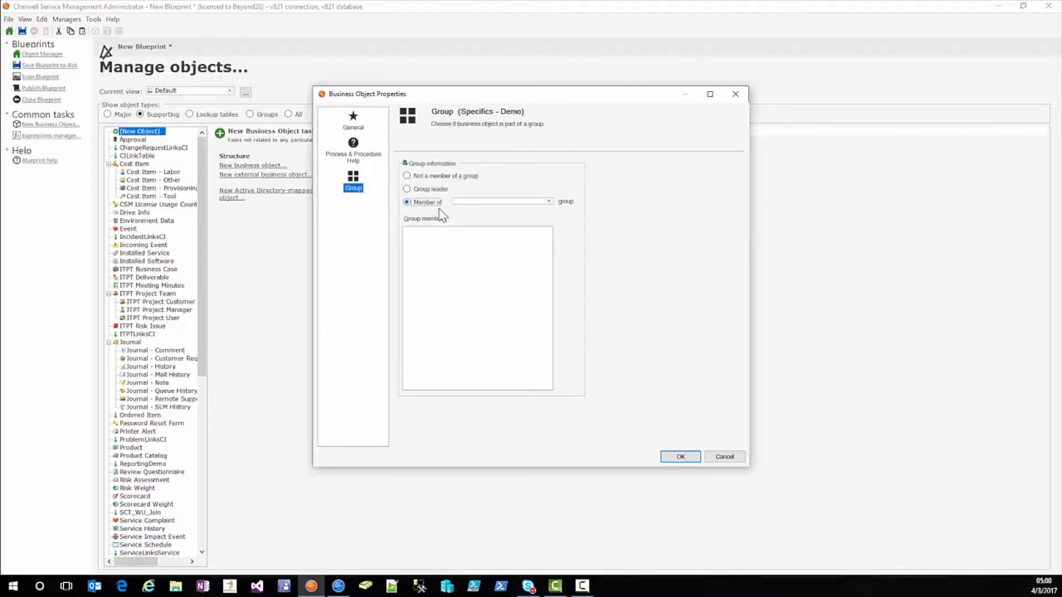
click(530, 201)
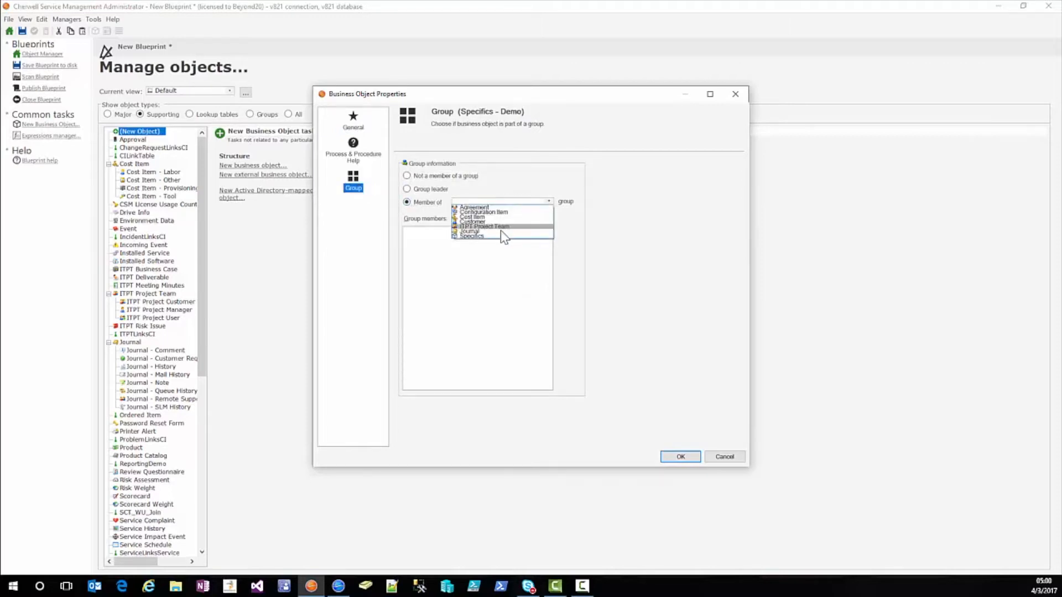
click(479, 236)
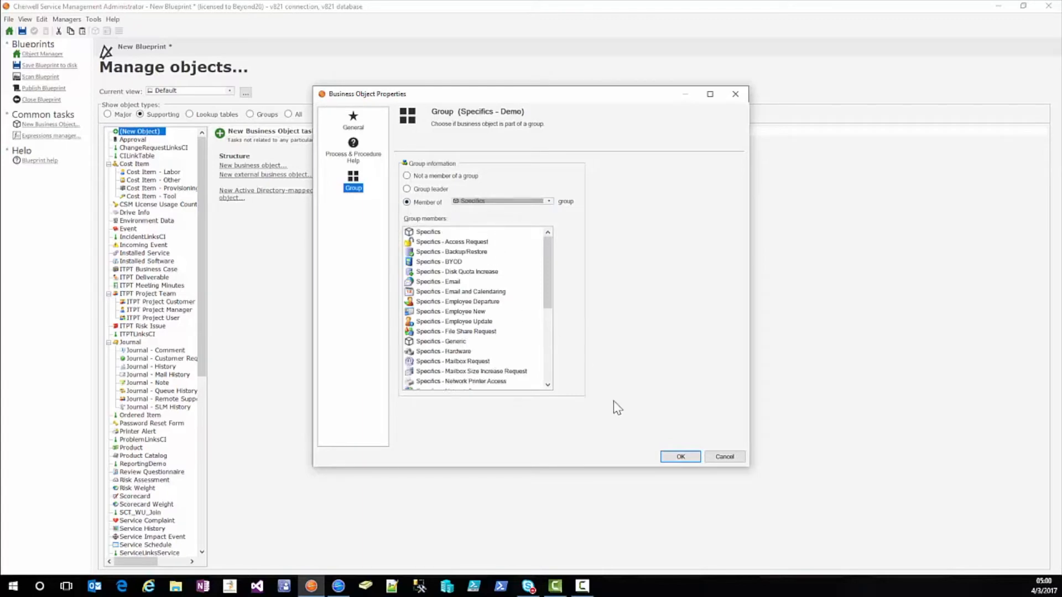
click(668, 461)
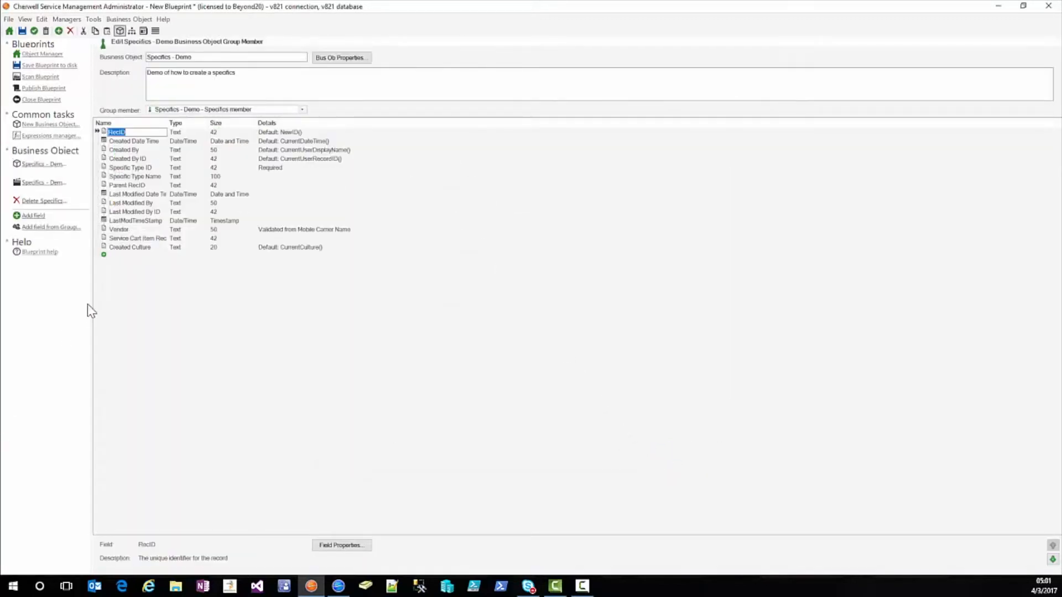
Step: Add a Name field to the Specifics - Demo object, reusing the group's existing field
click(107, 257)
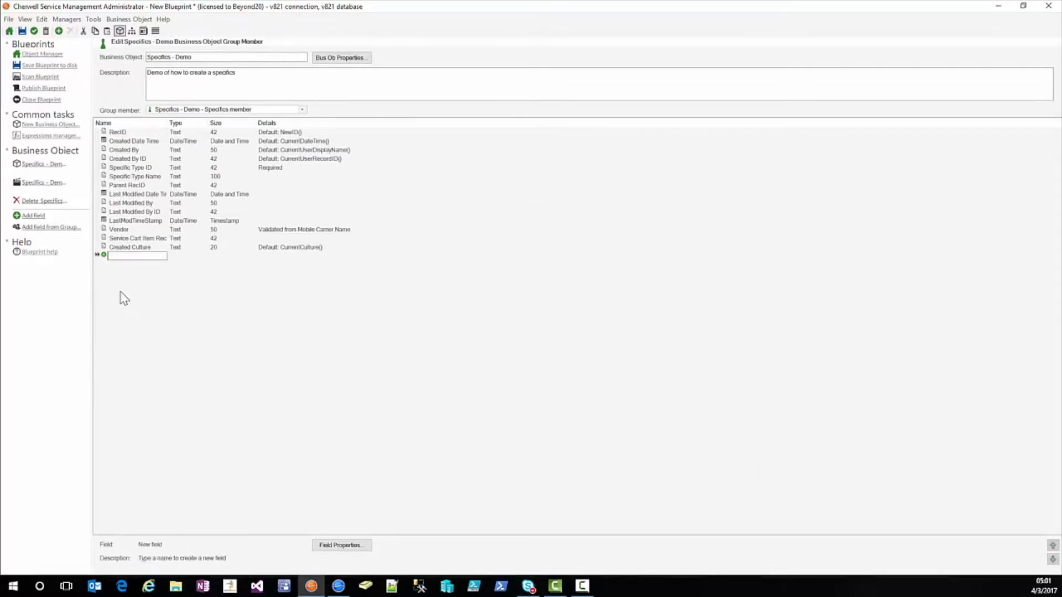
text(Name)
key(Return)
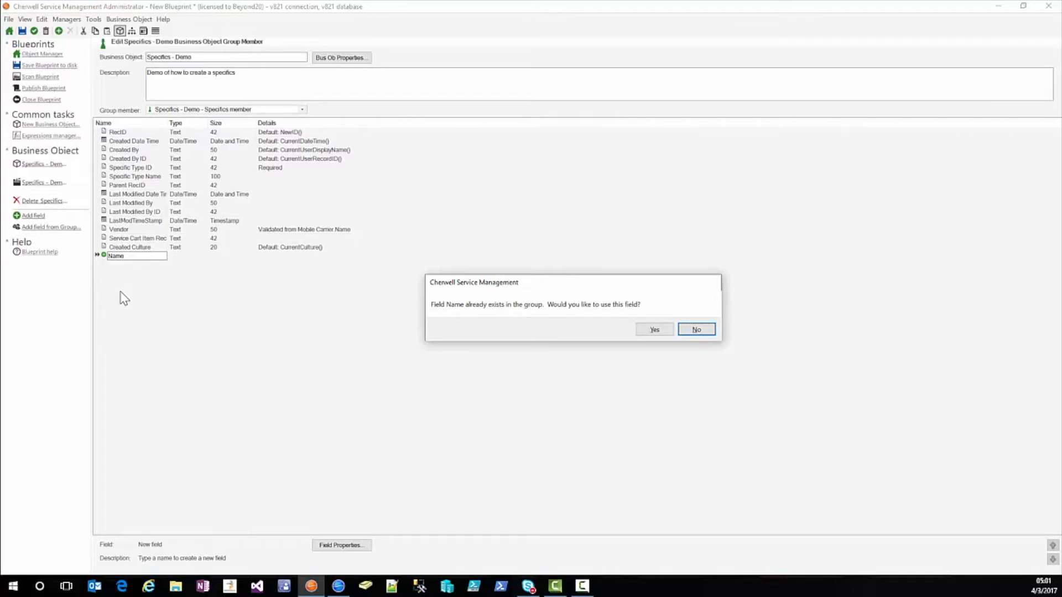
key(Left)
key(Return)
key(Return)
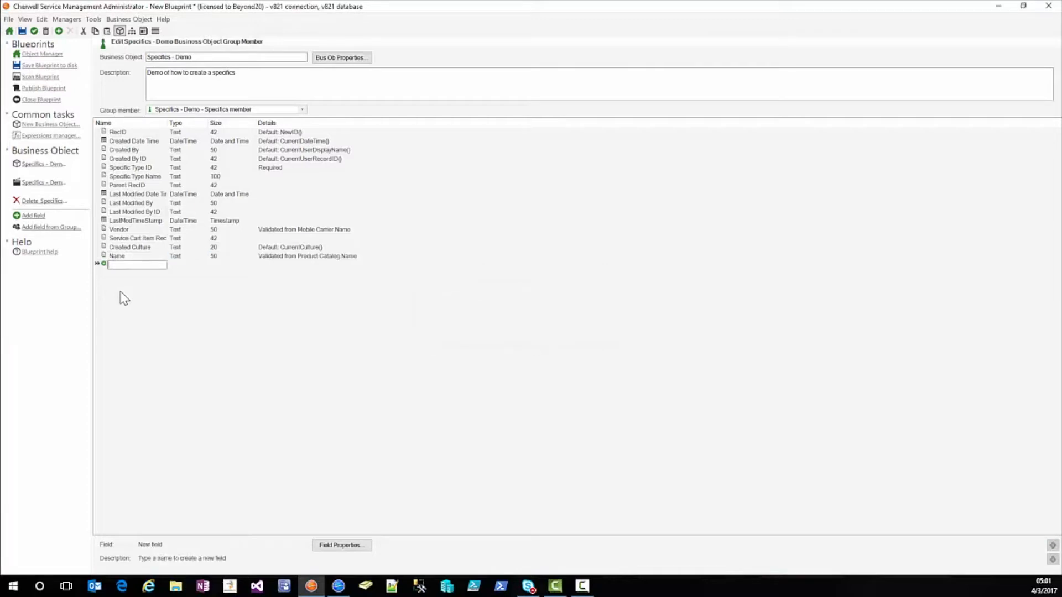
Step: Add a text field named "Specifics Field 1" and a logical field named "Is a Specifics"
text(Specifics Field 1)
key(Tab)
key(Tab)
key(Tab)
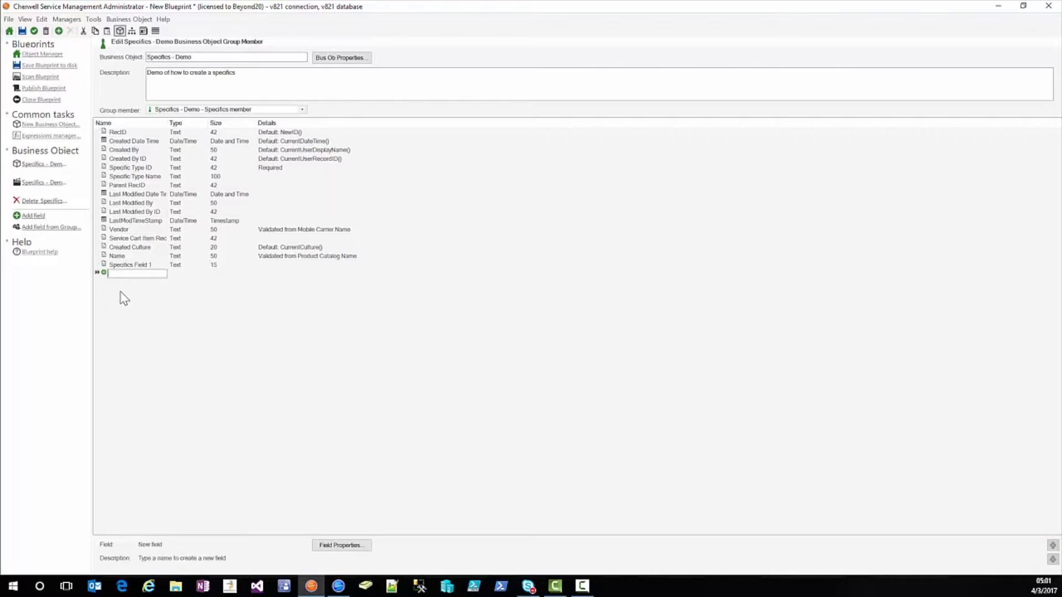
text(Is a Specifics)
key(Tab)
key(Tab)
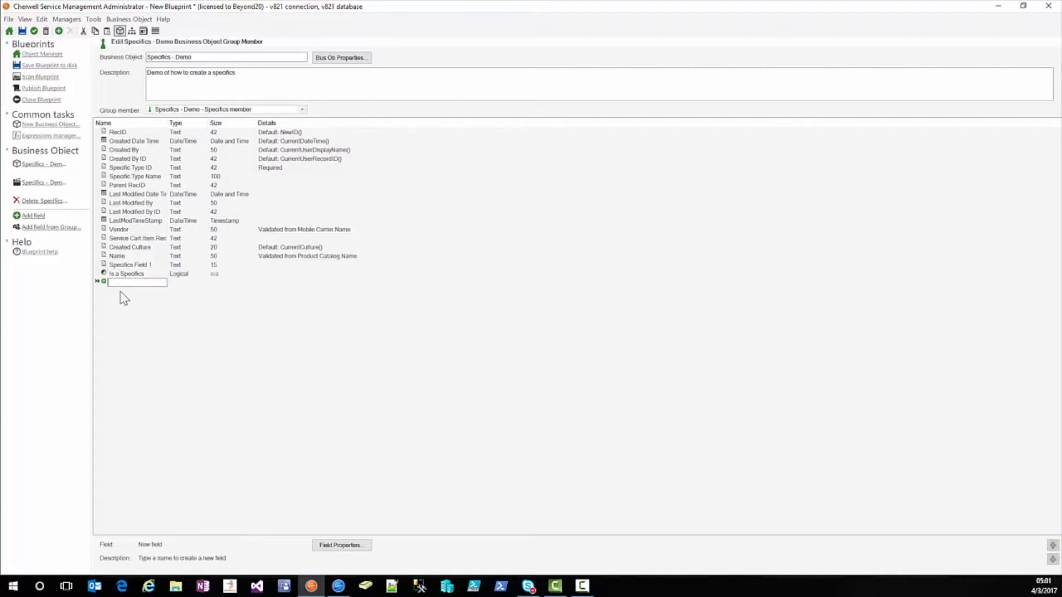
Step: Allow nulls in the advanced options of the "Is a Specifics" field
right_click(130, 274)
key(Down)
key(Down)
key(Down)
key(Return)
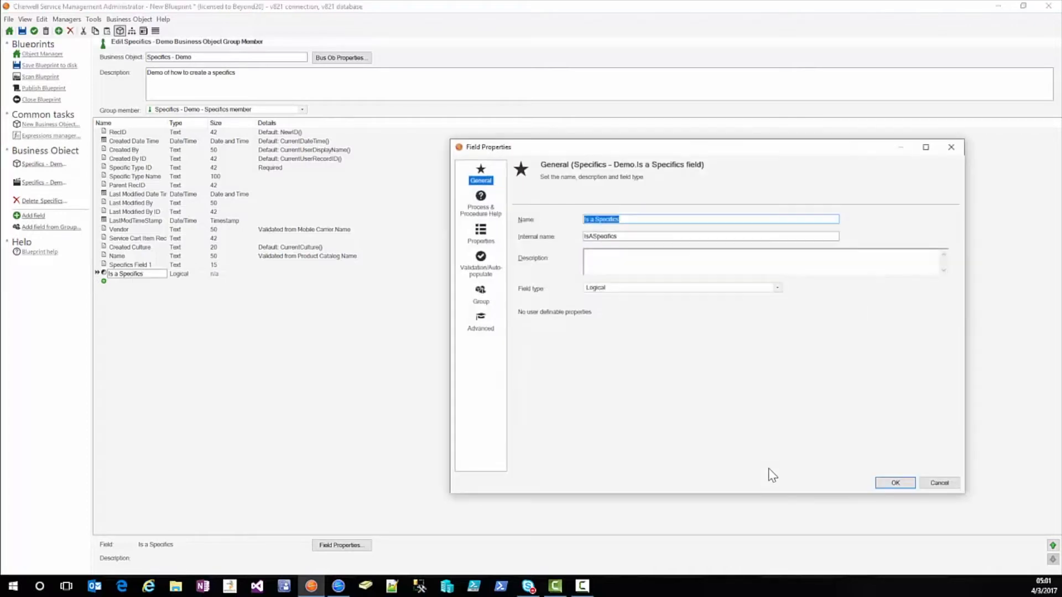
click(481, 328)
click(616, 244)
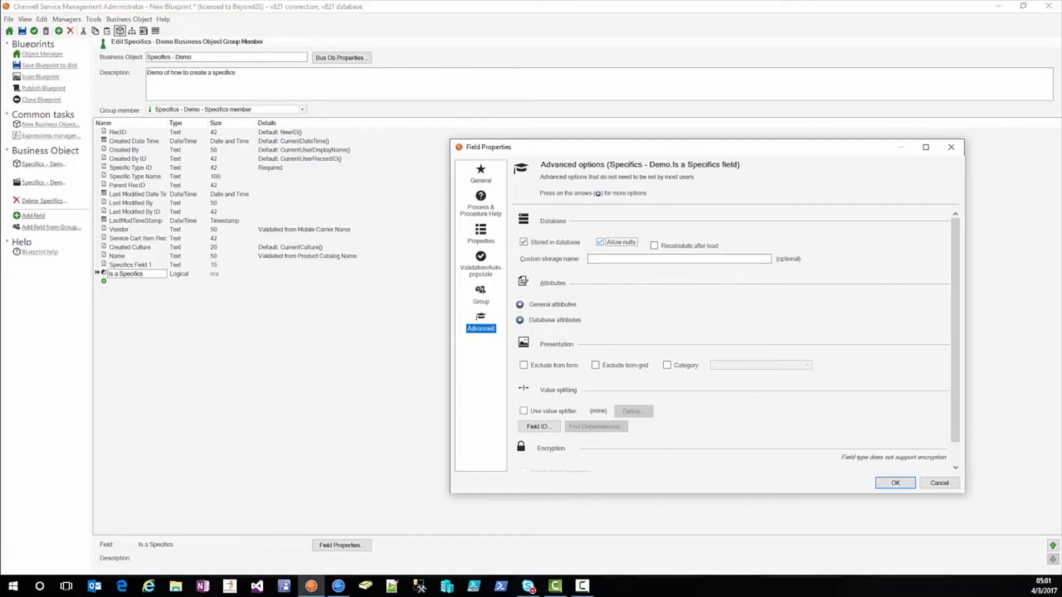
Step: Set the default value of the "Is a Specifics" field to Unchecked and accept its field properties
click(481, 234)
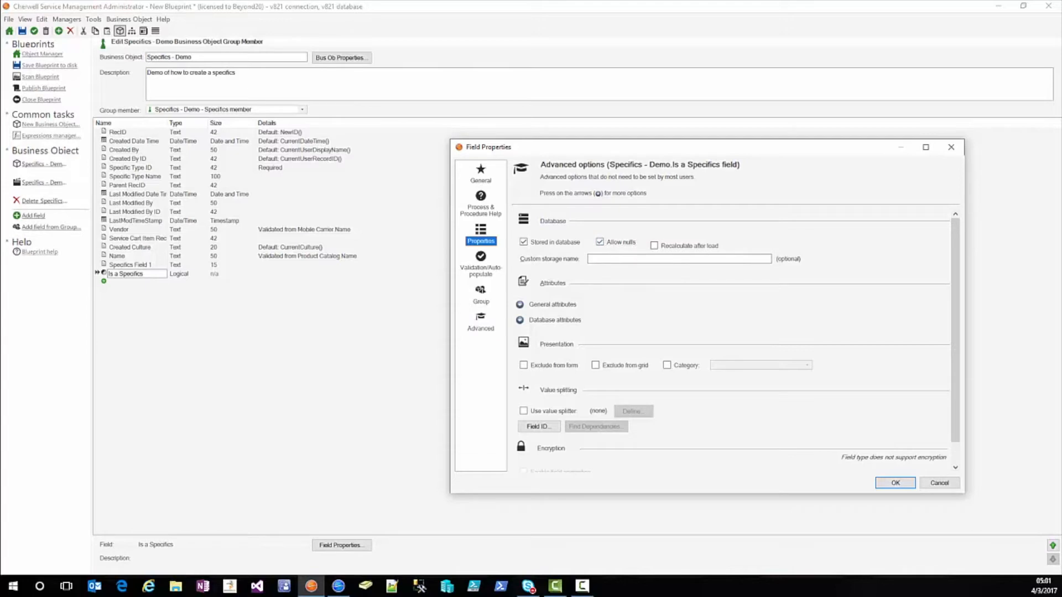
click(583, 245)
click(581, 259)
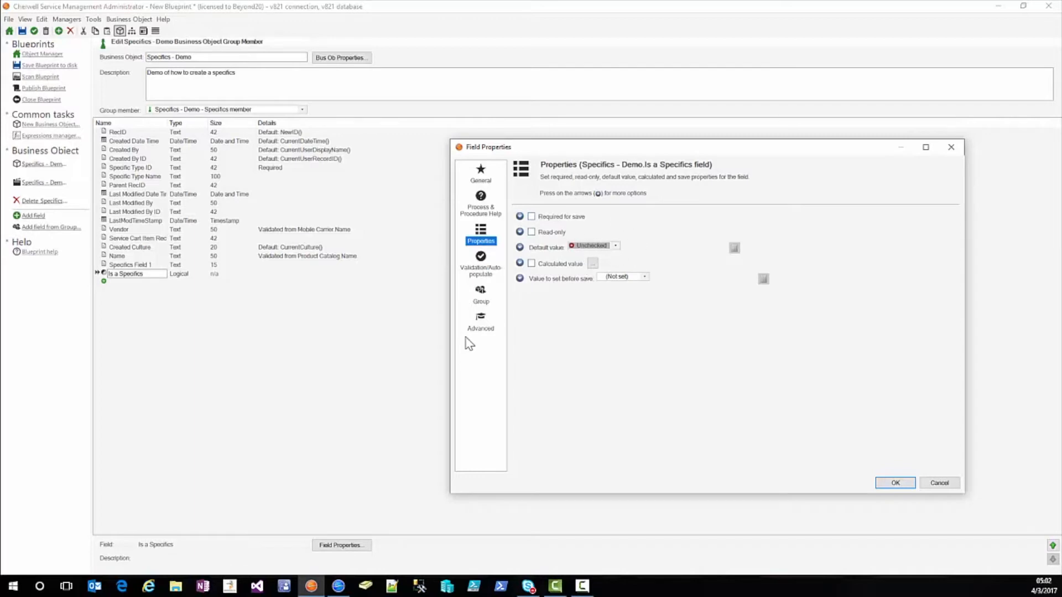
click(479, 325)
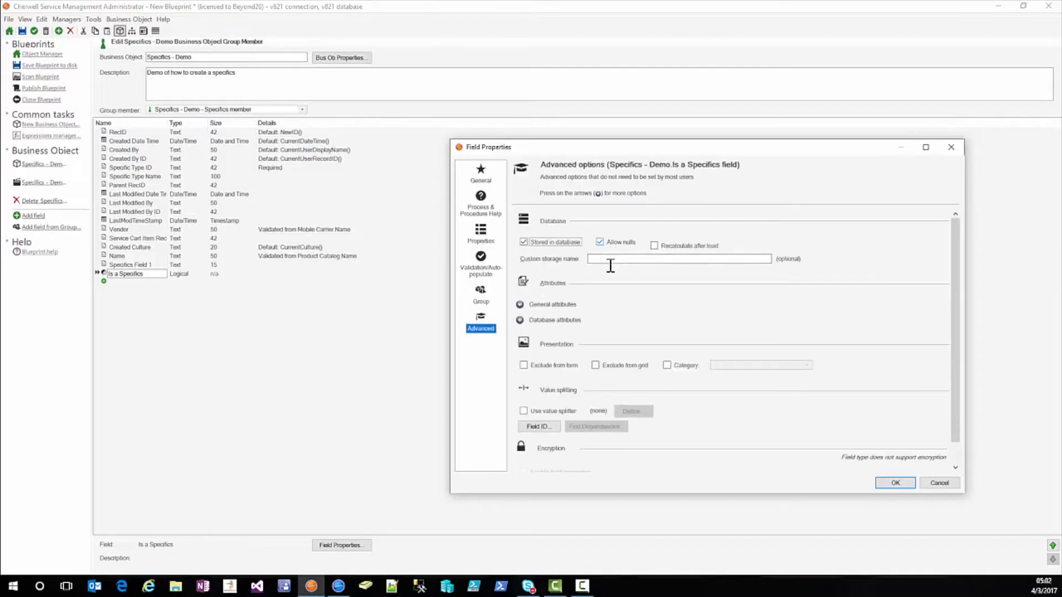
click(895, 483)
key(Return)
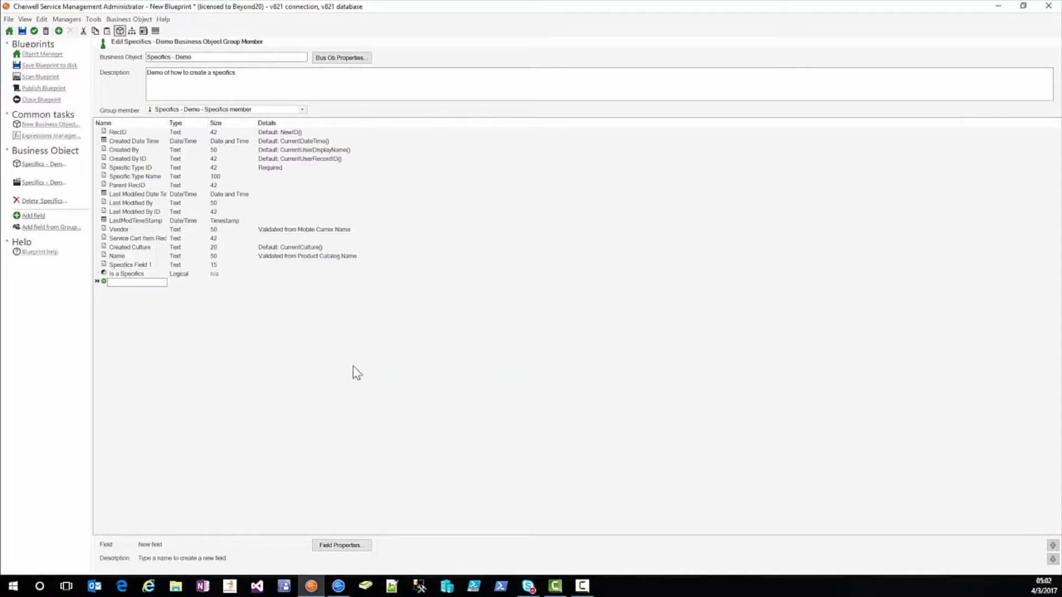
Step: Add a number field named "Quantity of Items" to the object
text(Quantity of It)
text(ems)
key(Tab)
key(n)
key(Tab)
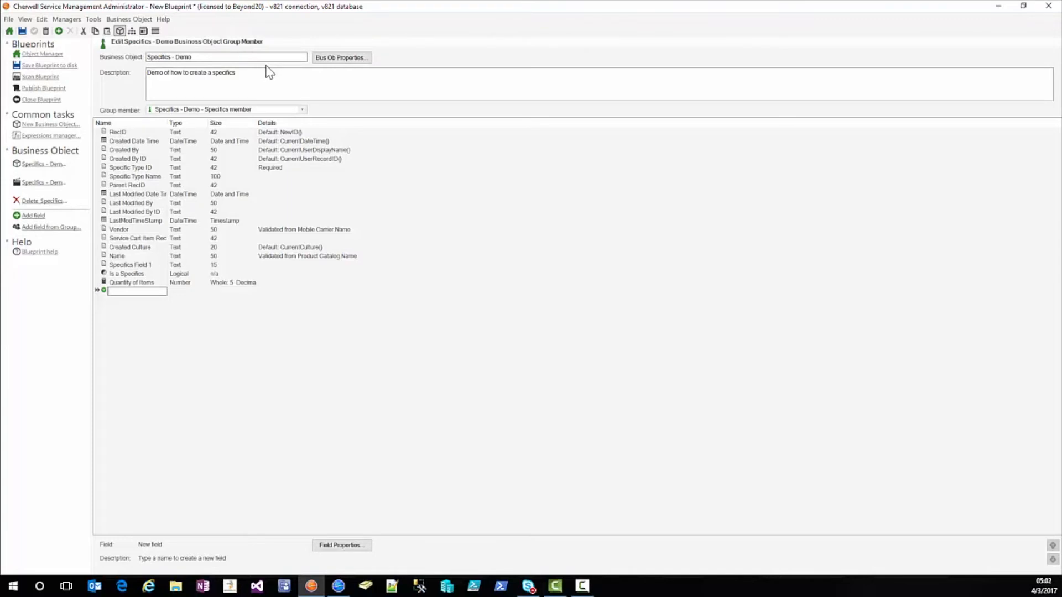
click(134, 175)
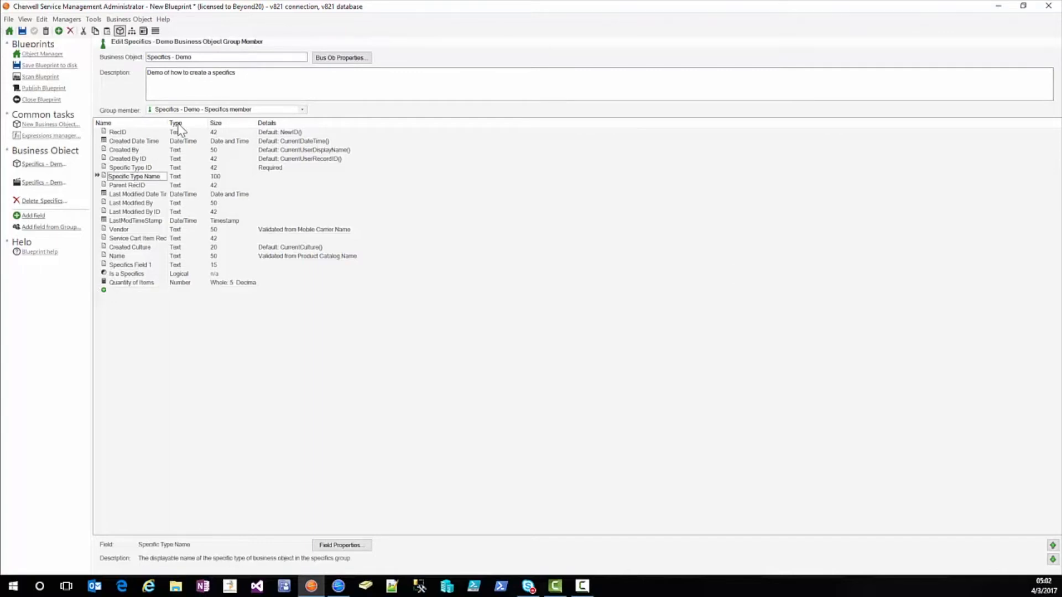
drag(194, 57, 144, 57)
click(219, 57)
Step: Open the Specifics - Demo form and generate its field layout with the Professional Grey theme
click(143, 31)
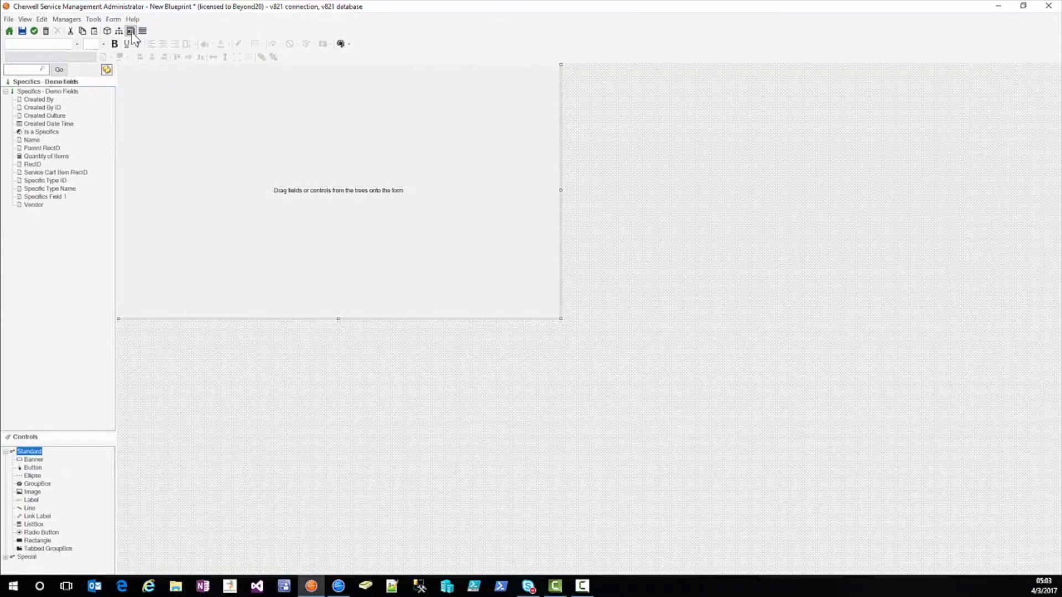
click(115, 21)
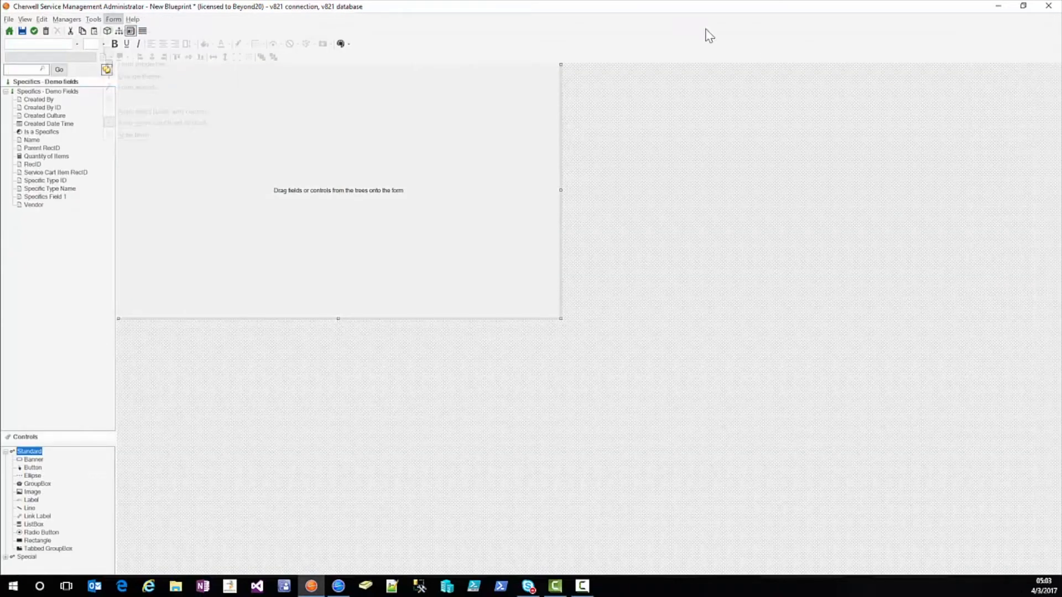
click(706, 136)
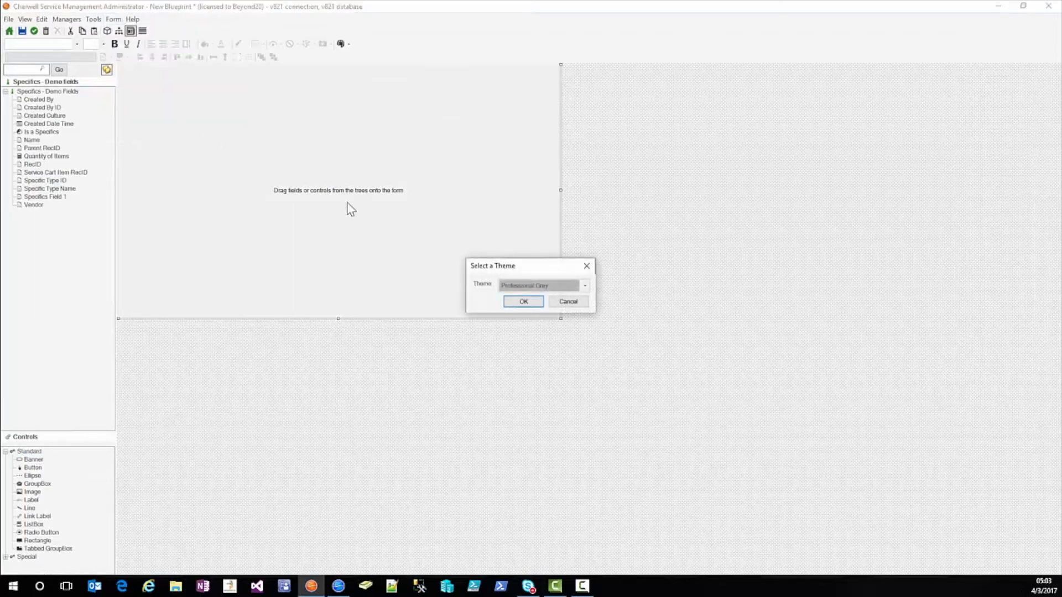
click(523, 301)
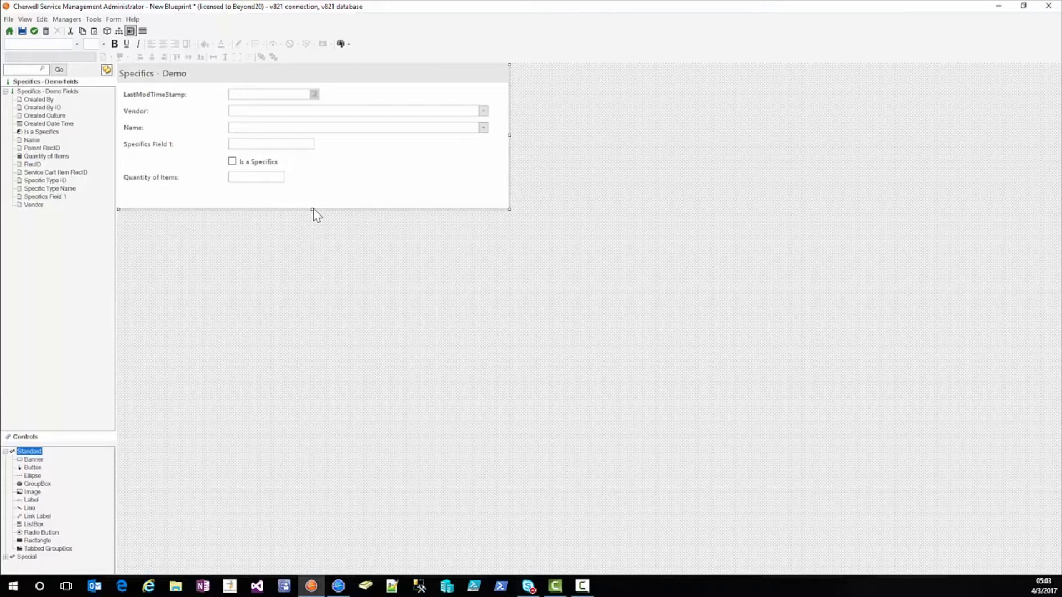
Step: Extend the form's height downward and delete the LastModTimeStamp and Vendor fields with their labels
drag(303, 210, 302, 278)
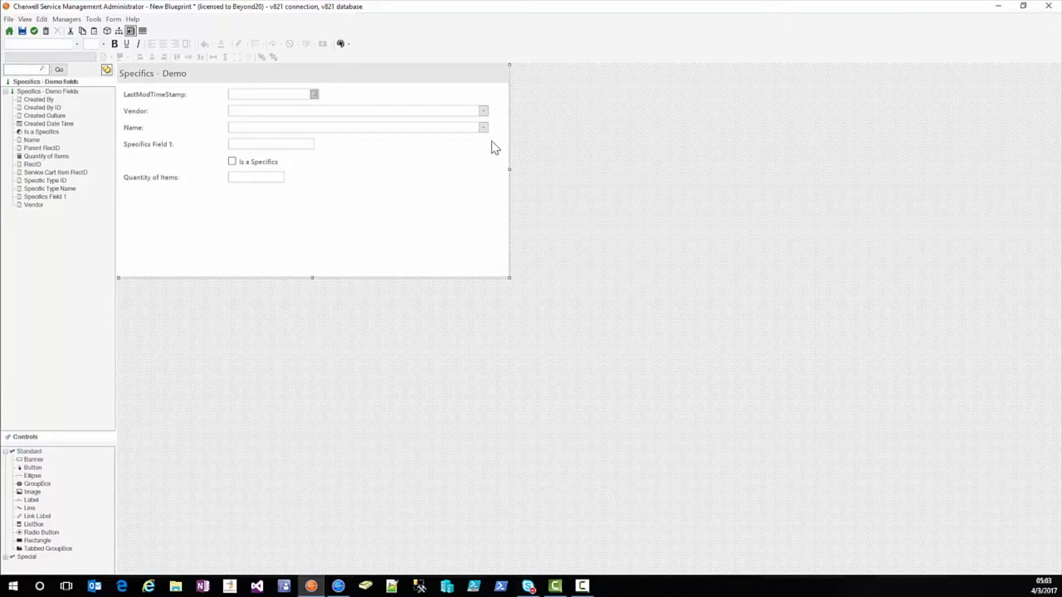
drag(263, 122, 133, 95)
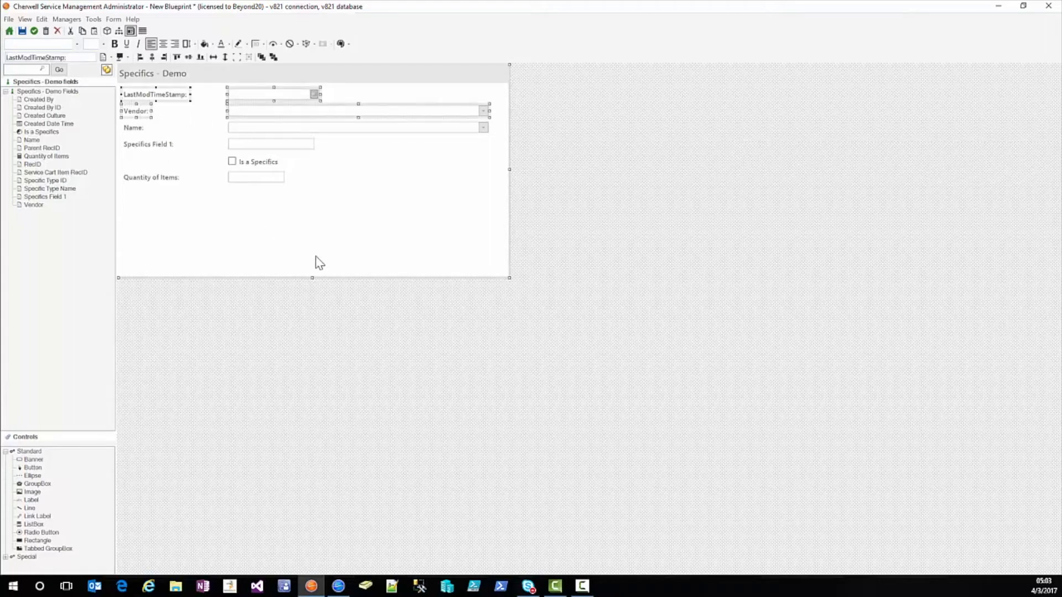
key(Delete)
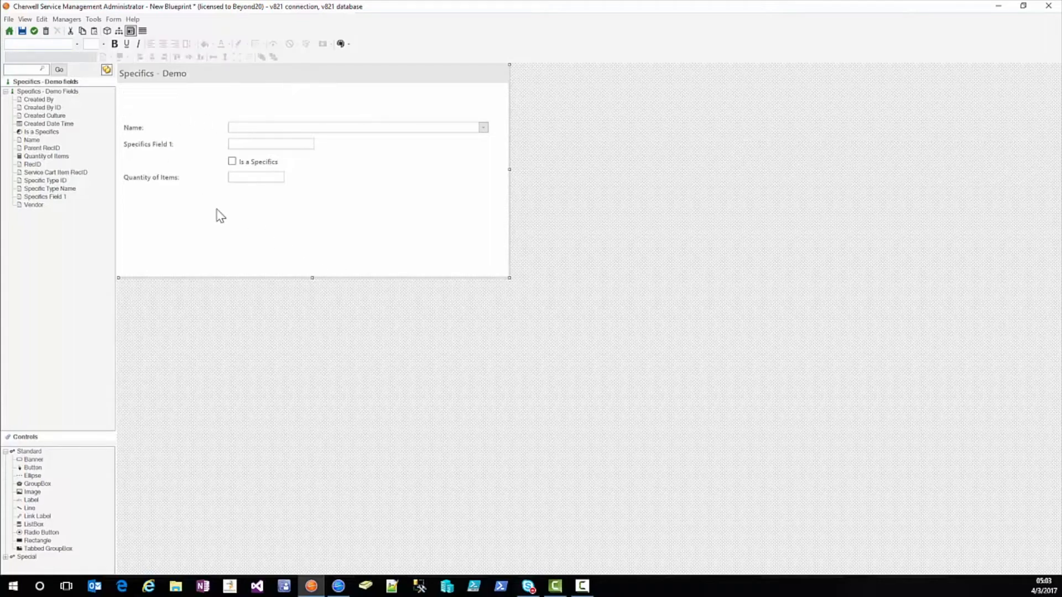
Step: Move the Name label up to just below the form's header
click(134, 128)
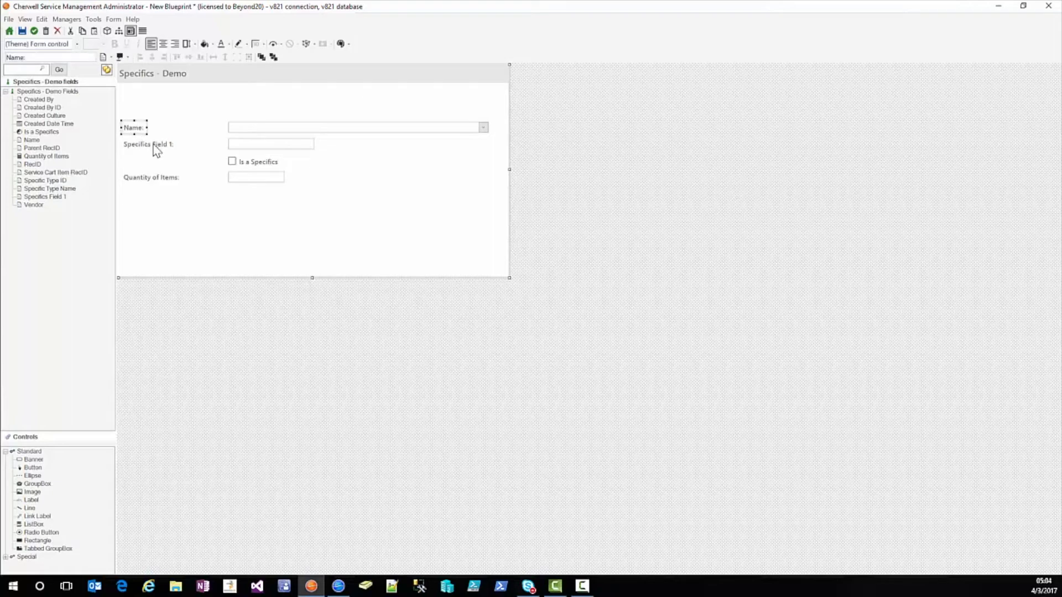
key(Up)
key(Up)
key(Up)
key(Up)
key(Up)
key(Up)
key(Up)
key(Up)
key(Up)
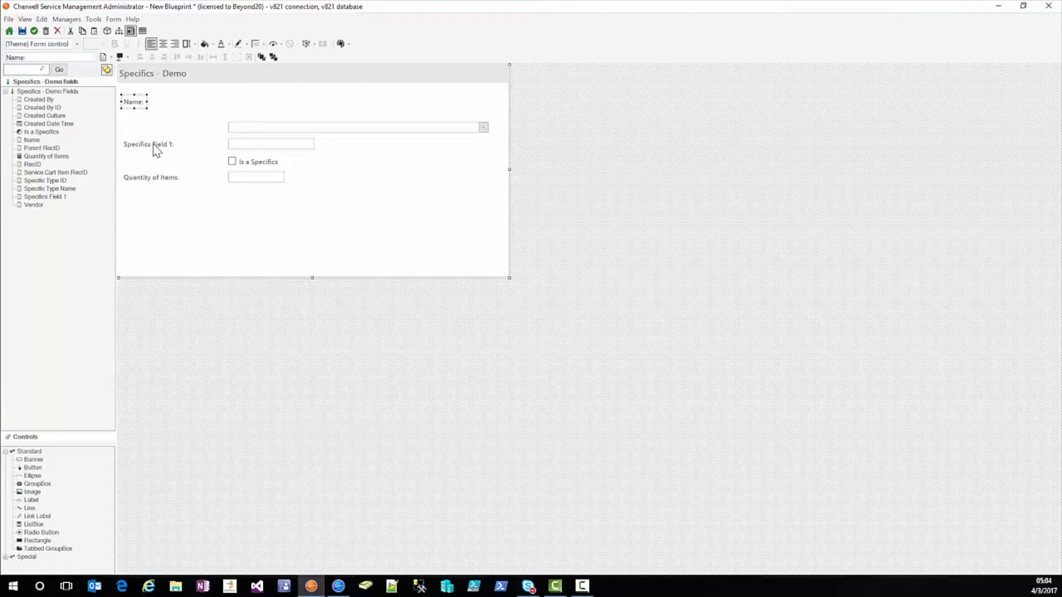
key(Up)
key(Up)
key(Up)
Step: Align the left edge of the Name drop-down with the Name label
click(256, 126)
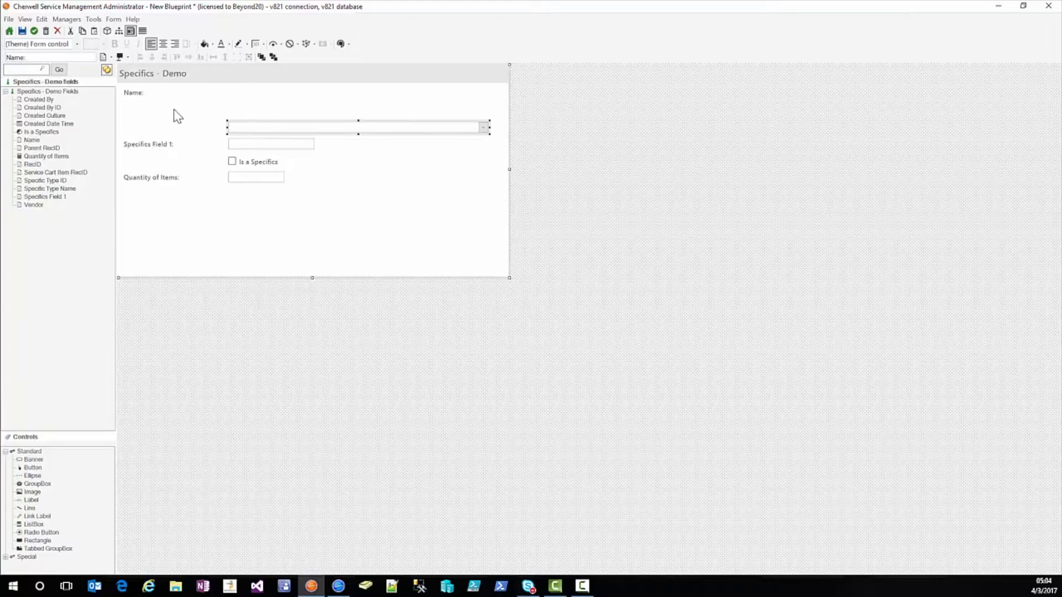
ctrl+click(139, 93)
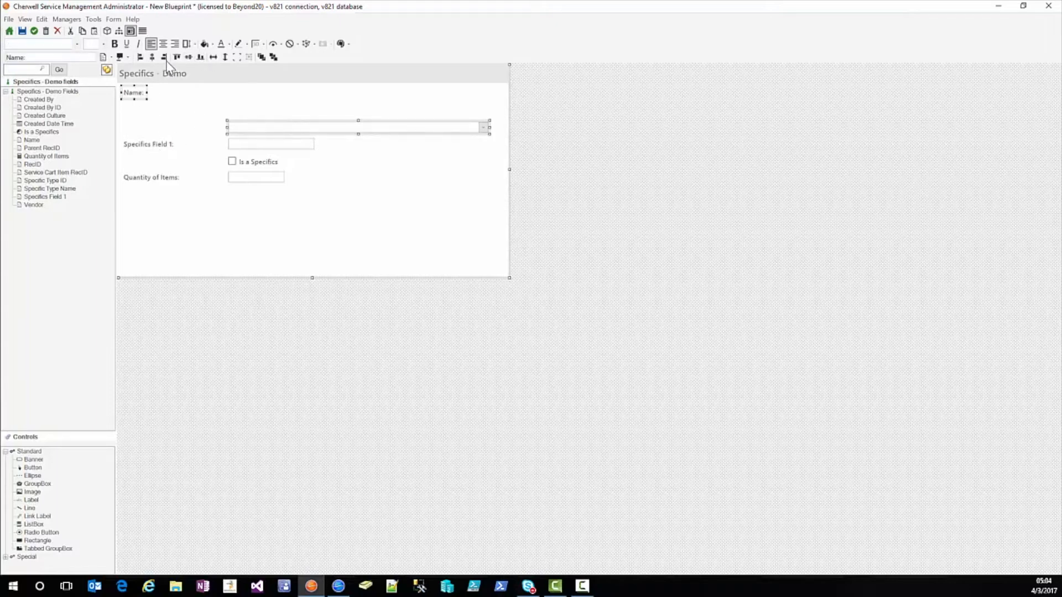
click(140, 57)
click(172, 111)
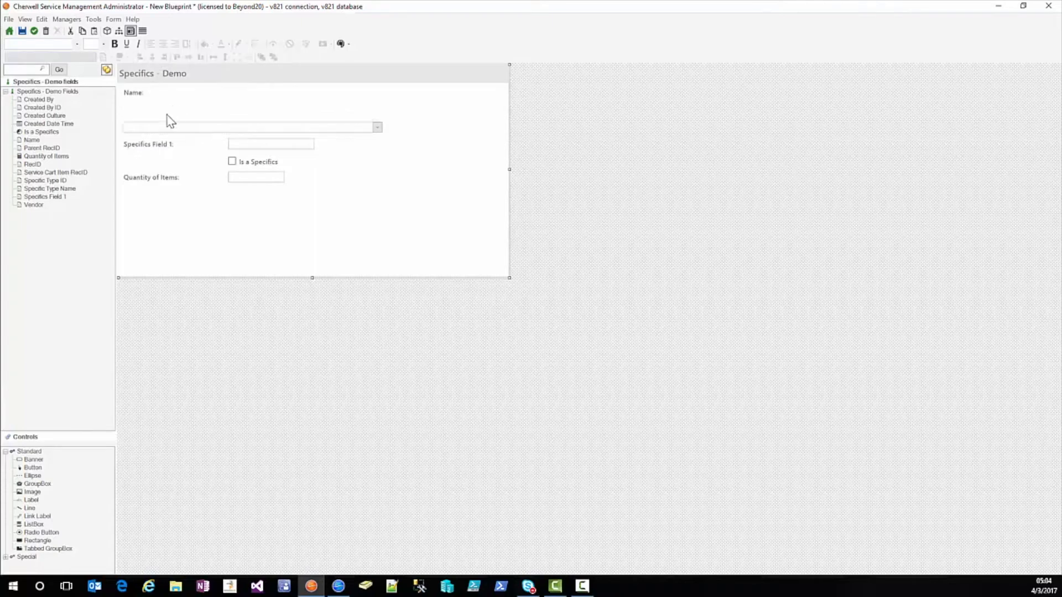
Step: Move the Name drop-down up to directly below the Name label
click(768, 191)
key(Up)
key(Up)
key(Up)
key(Up)
key(Up)
key(Up)
key(Up)
key(Up)
key(Up)
key(Up)
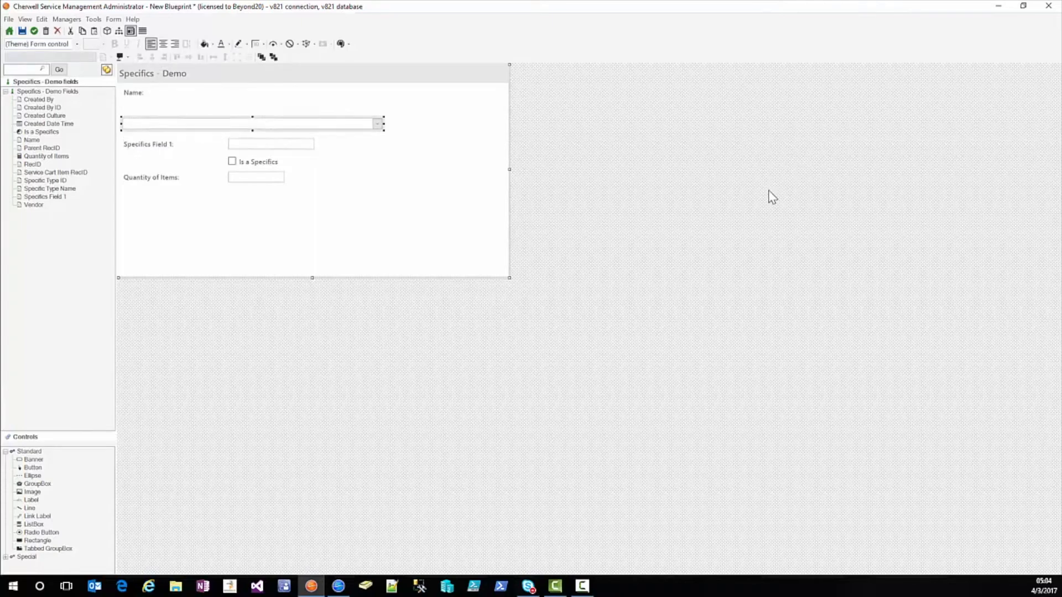
click(157, 128)
click(372, 105)
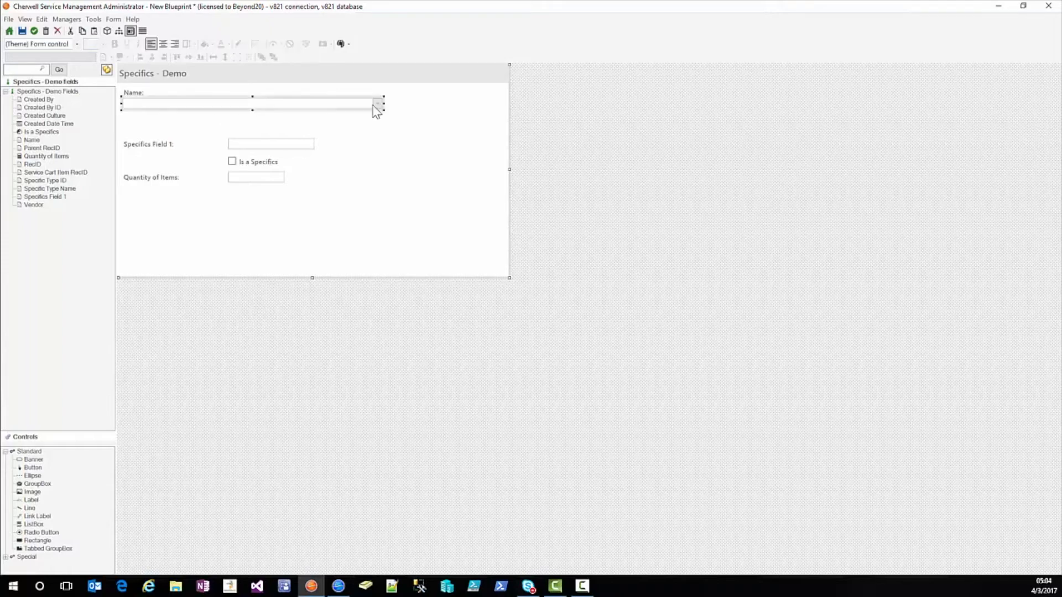
click(331, 117)
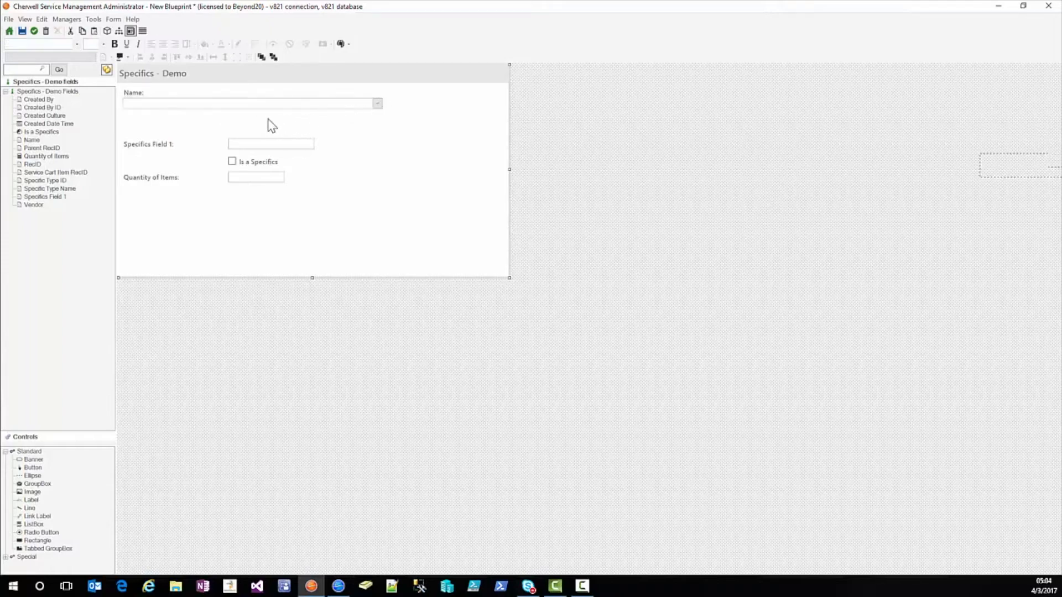
Step: Shorten the Name drop-down to less than half its width and delete the Specifics - Demo banner from the form
click(217, 106)
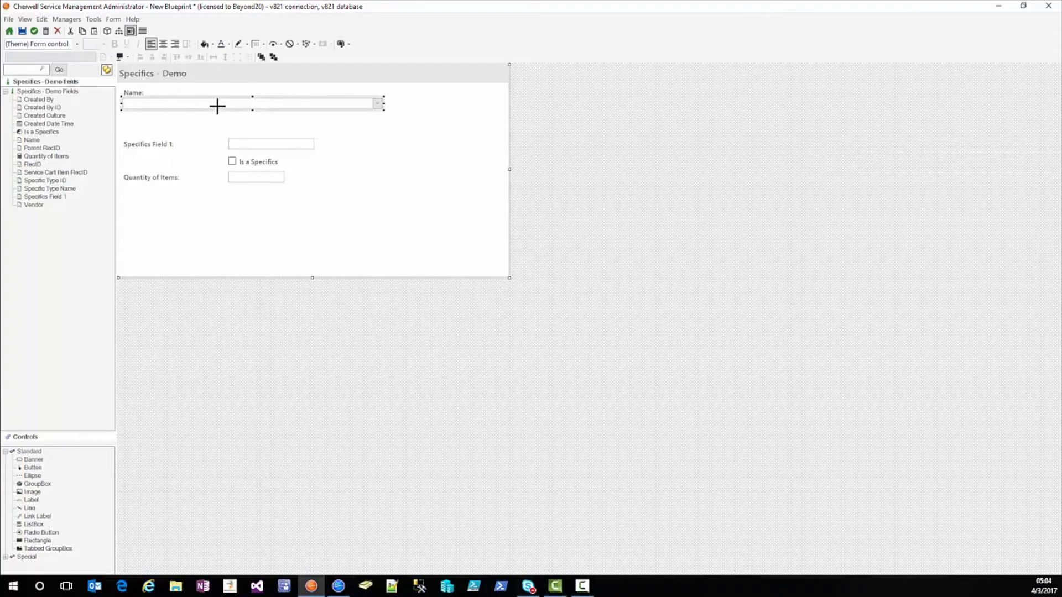
drag(384, 103, 235, 104)
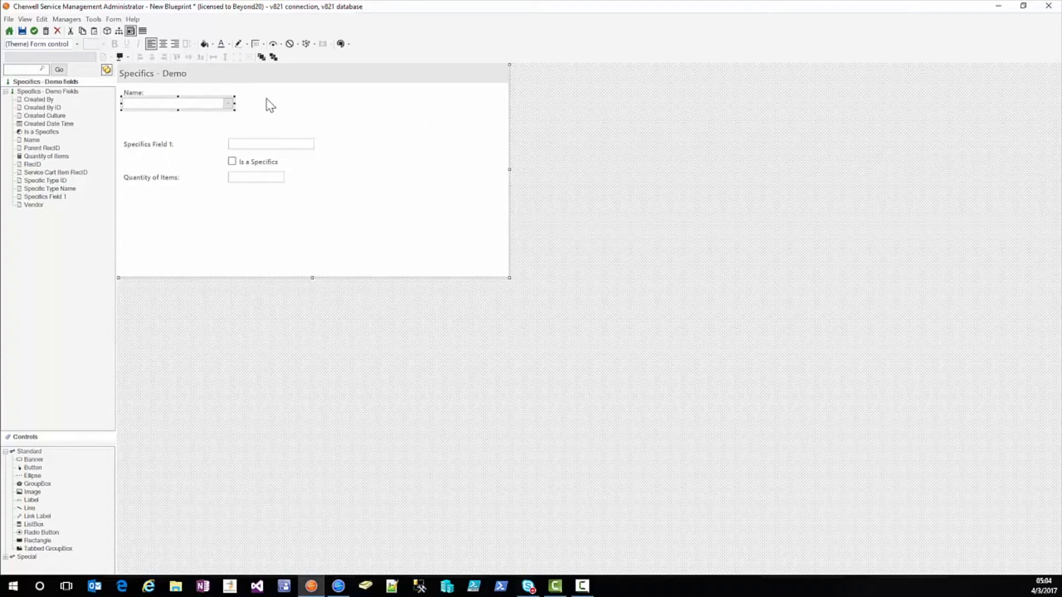
click(272, 78)
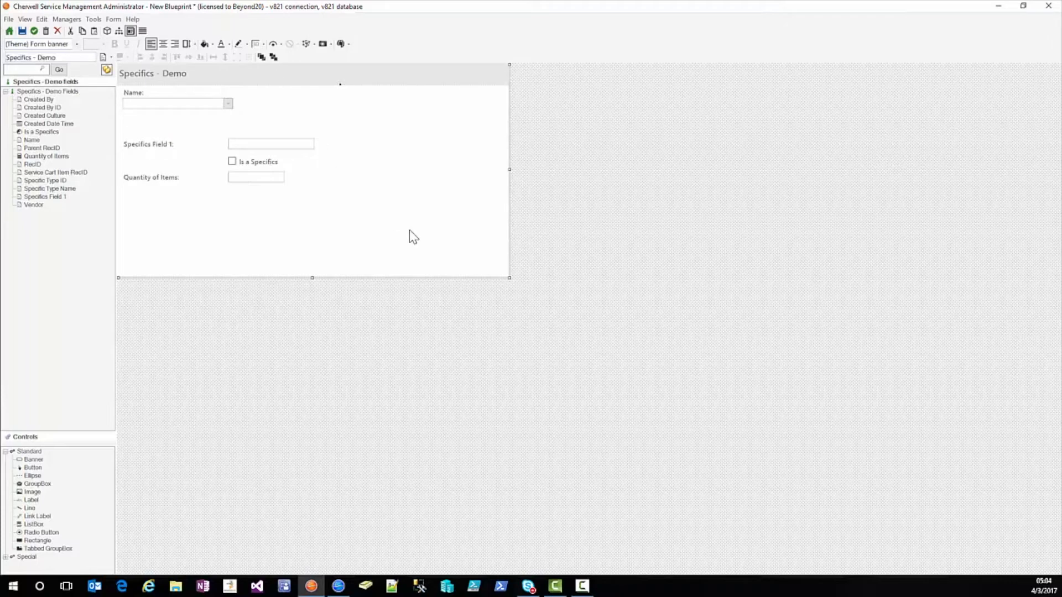
key(Delete)
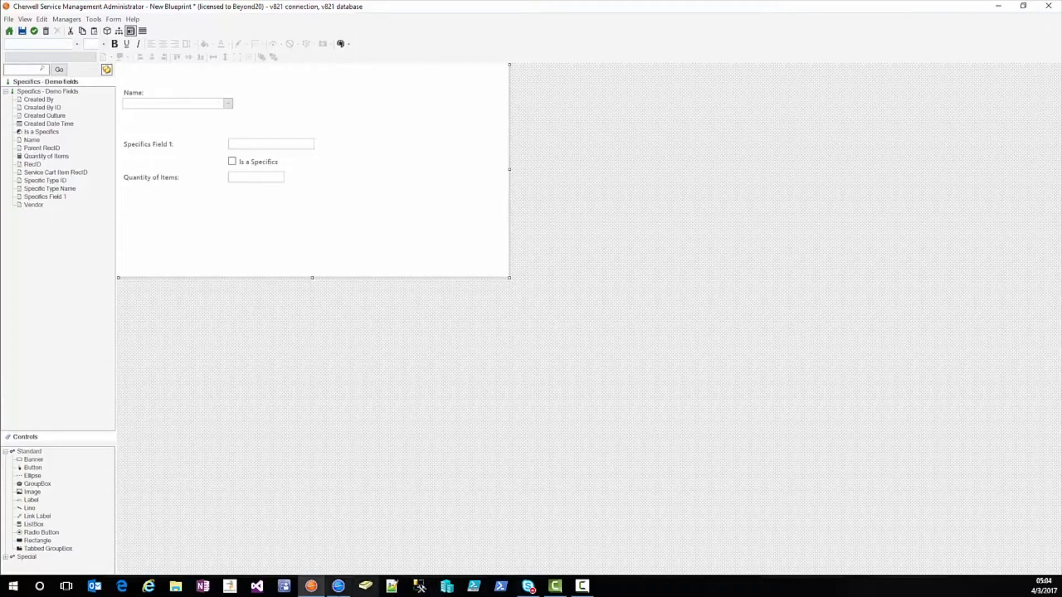
Step: Switch to Cherwell Service Management, open the task titled test and its linked incident, and examine the incident form's layout
click(338, 586)
click(644, 126)
click(76, 81)
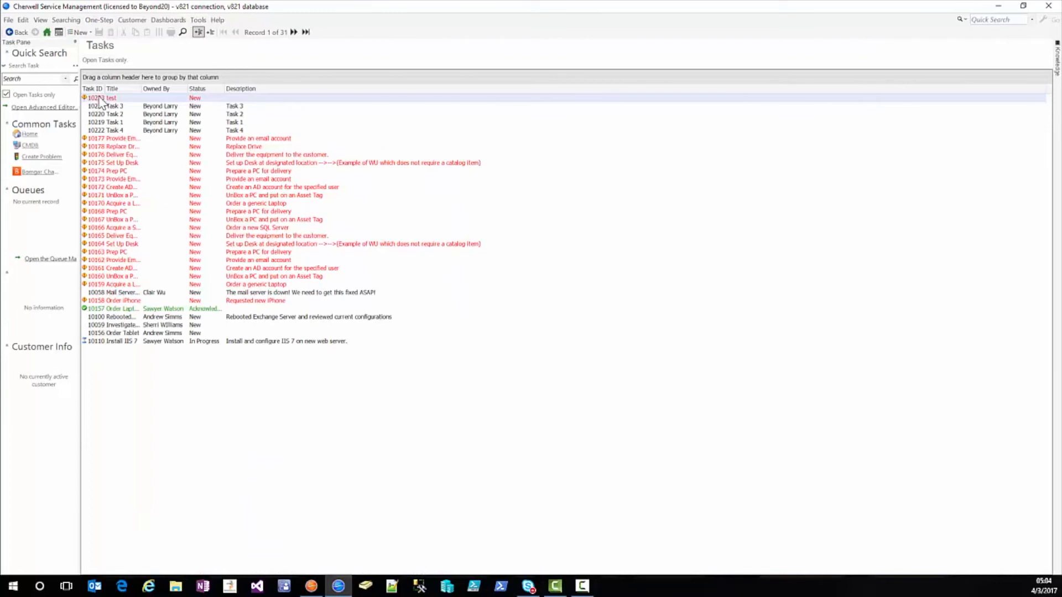
drag(80, 106, 130, 109)
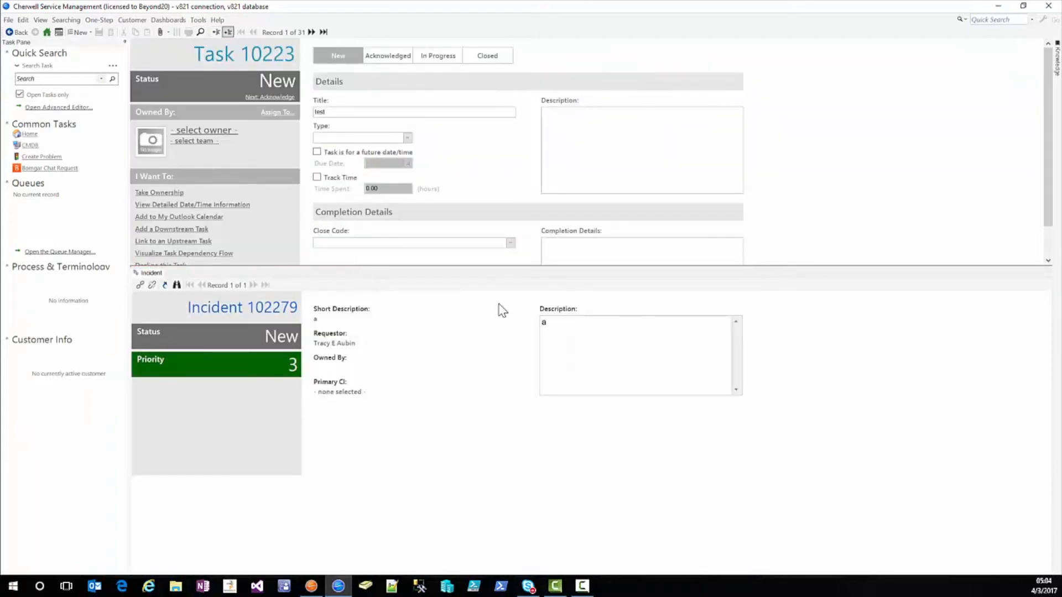
click(165, 284)
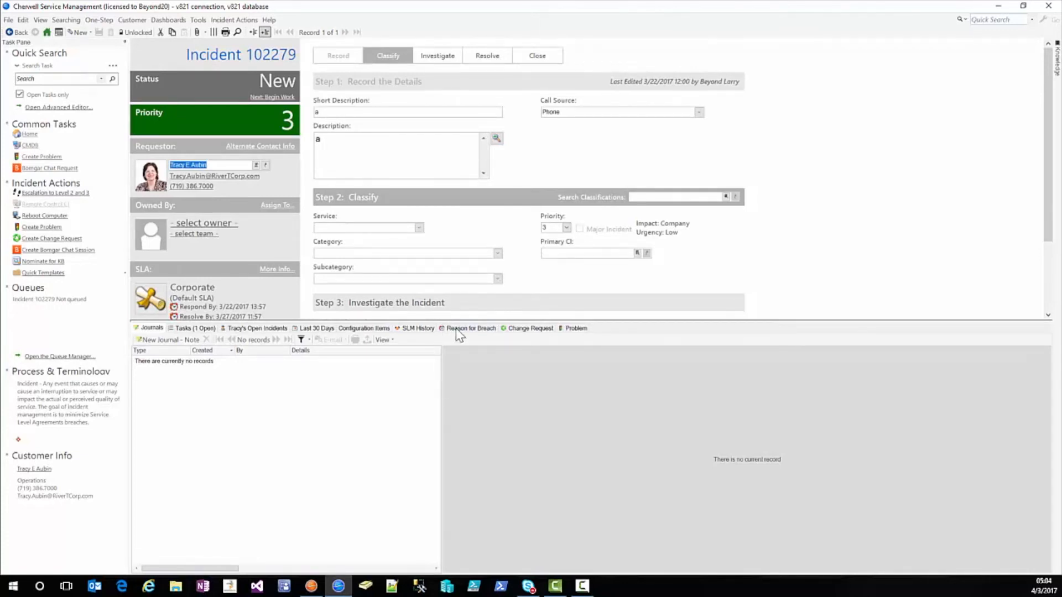
drag(460, 320, 432, 421)
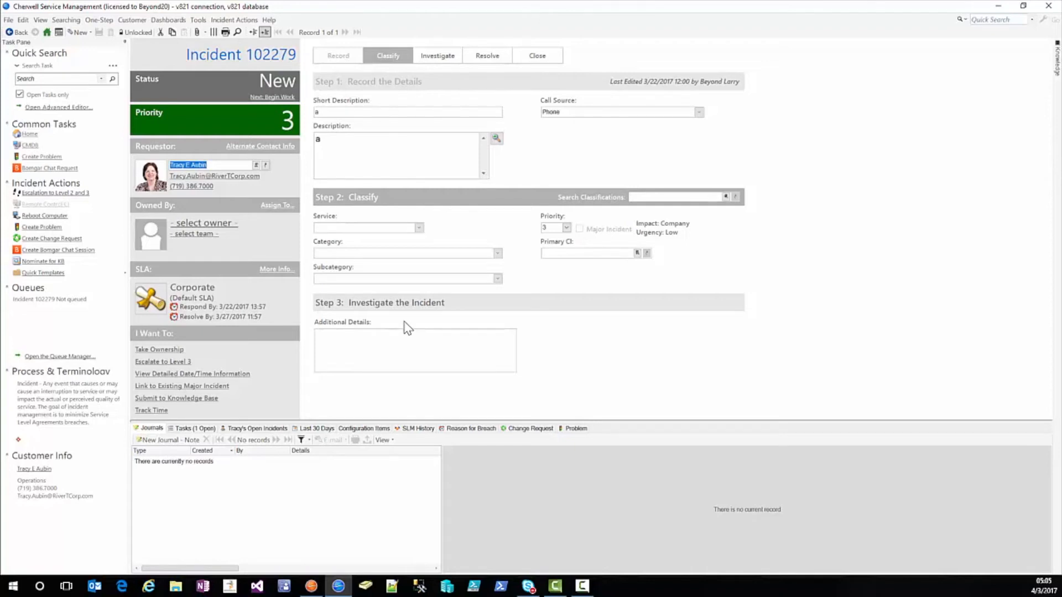
click(51, 65)
click(34, 145)
Step: Switch back to Cherwell Service Management Administrator and move the Specifics Field 1 label up to just below the Name drop-down
click(311, 586)
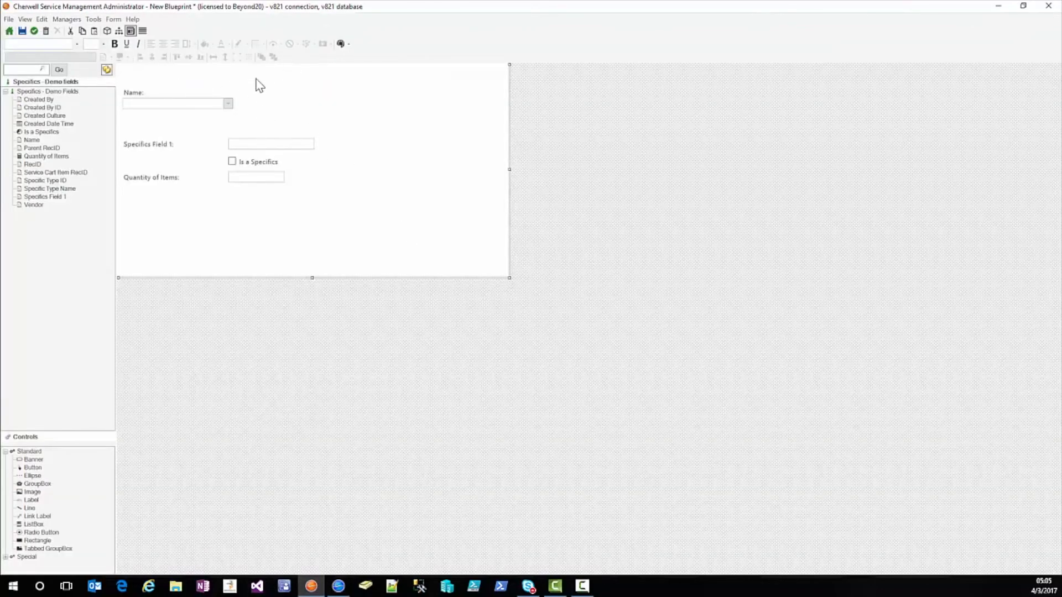
click(146, 147)
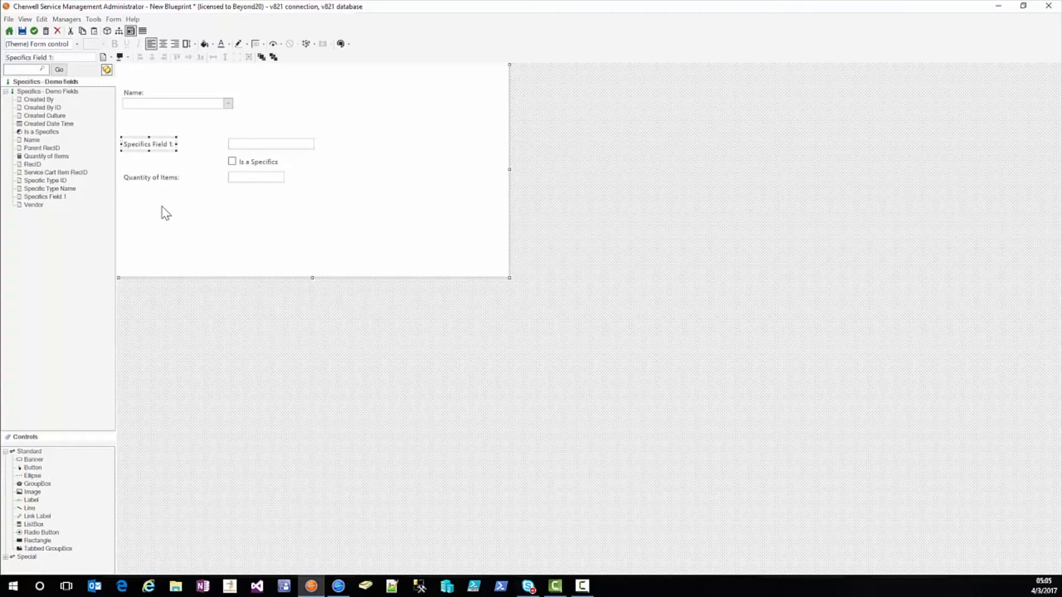
key(Up)
key(Up)
key(Up)
key(Up)
key(Up)
key(Up)
key(Up)
key(Up)
key(Up)
key(Up)
key(Up)
key(Up)
key(Up)
key(Up)
key(Up)
key(Up)
key(Up)
key(Up)
key(Up)
key(Up)
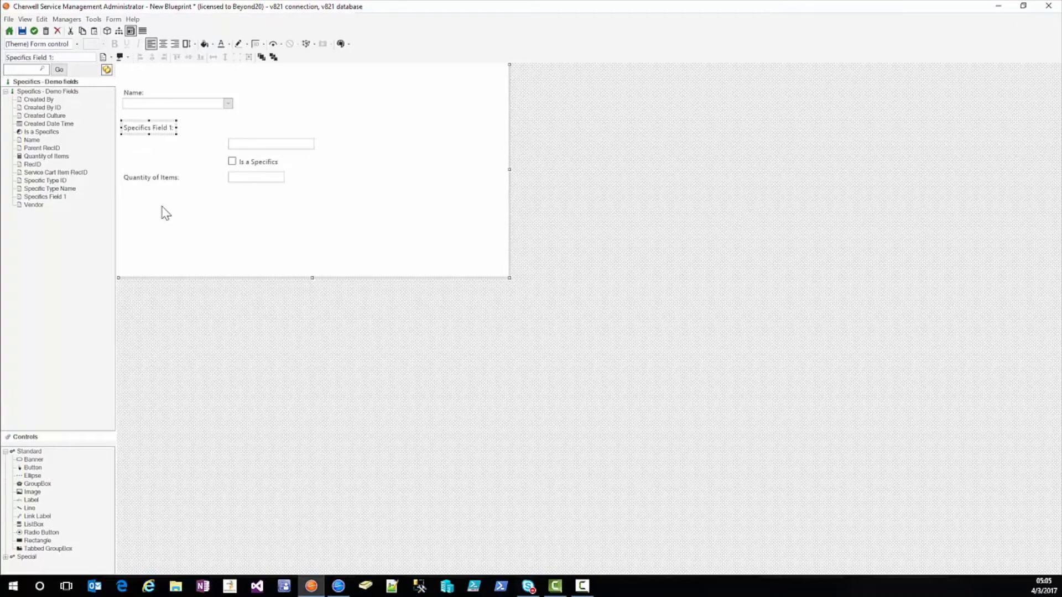
key(Up)
key(Up)
key(Up)
key(Up)
key(Up)
key(Up)
key(Up)
key(Up)
key(Up)
key(Up)
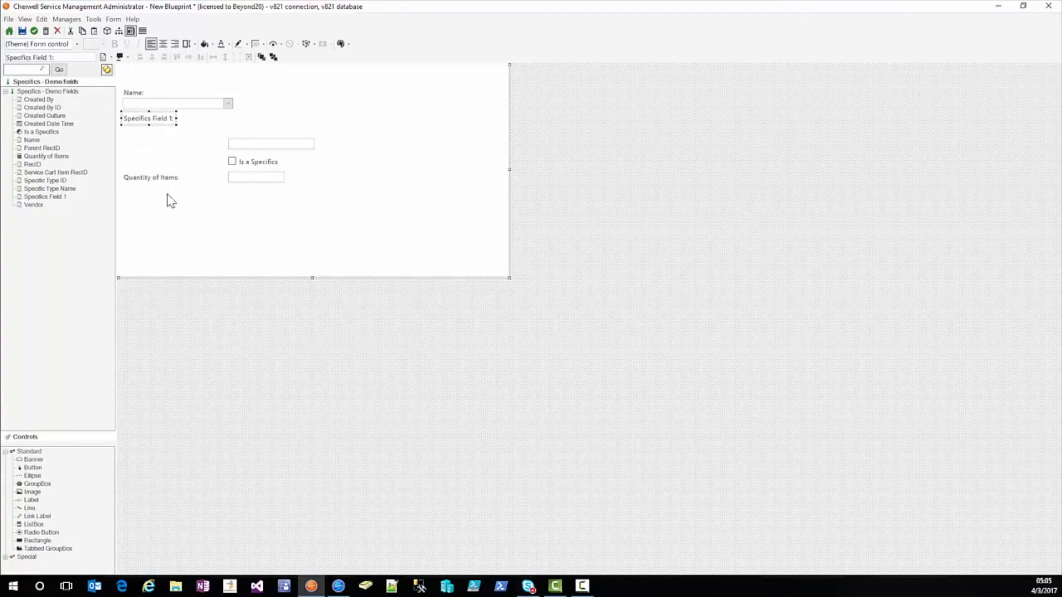
Step: Left-align the Specifics Field 1 text box with its label and move it up directly beneath the label
click(242, 146)
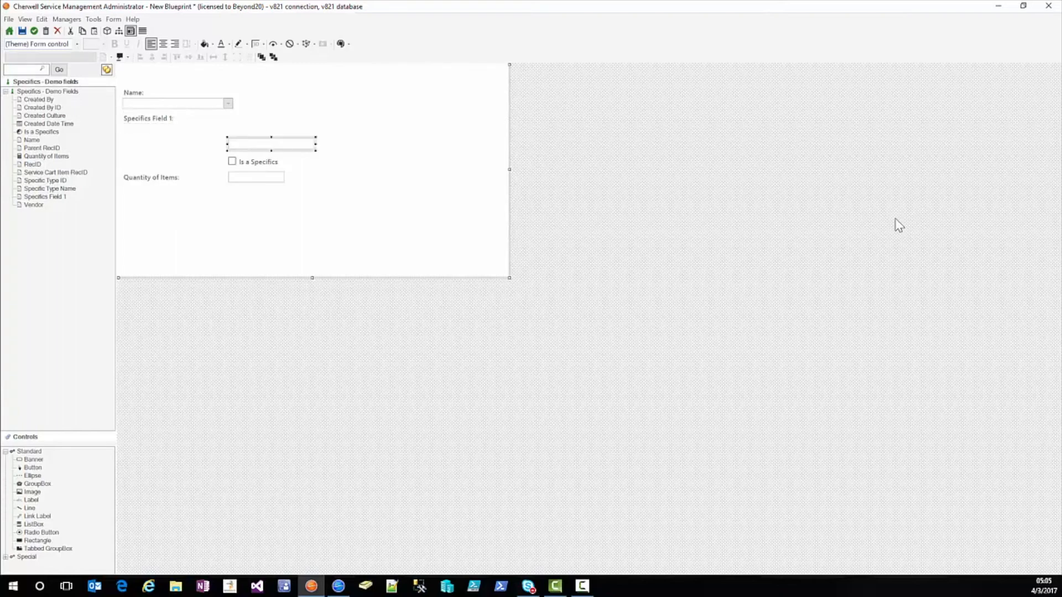
key(Up)
key(Up)
key(Up)
key(Up)
key(Up)
key(Up)
key(Left)
key(Left)
key(Left)
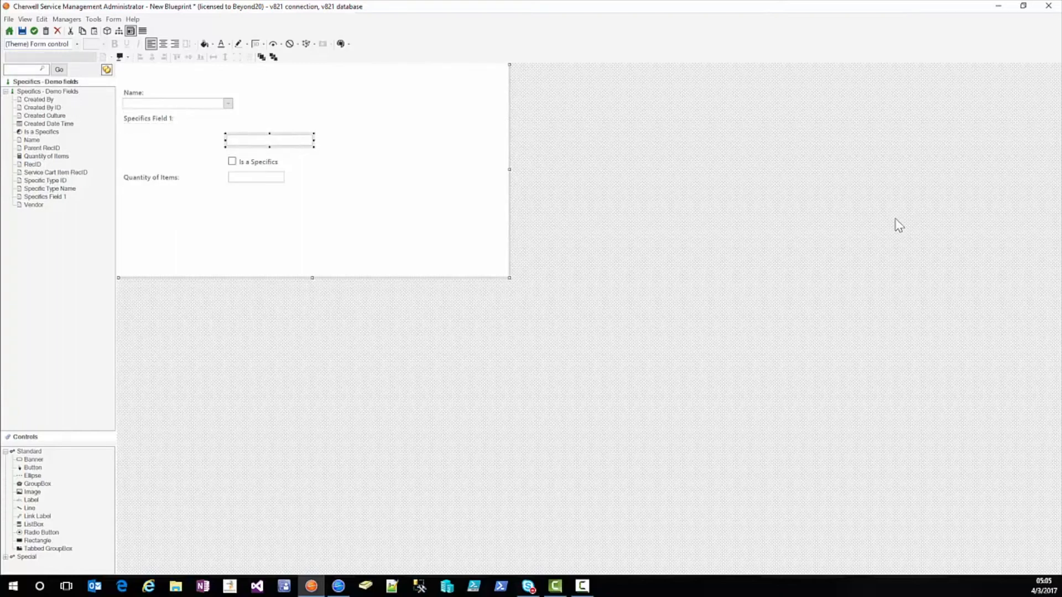
ctrl+click(164, 120)
click(140, 57)
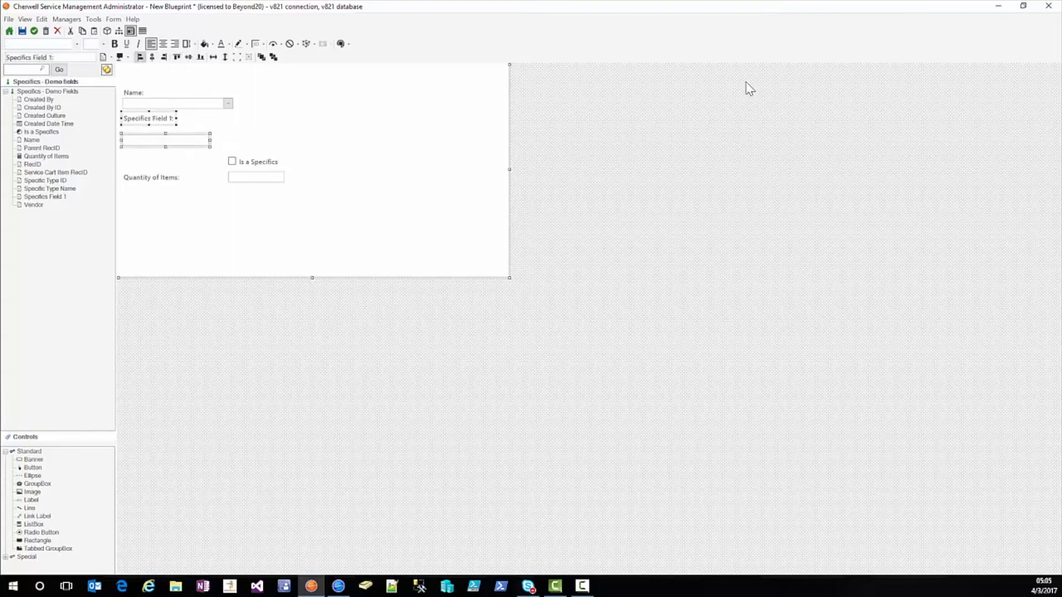
click(820, 256)
click(188, 143)
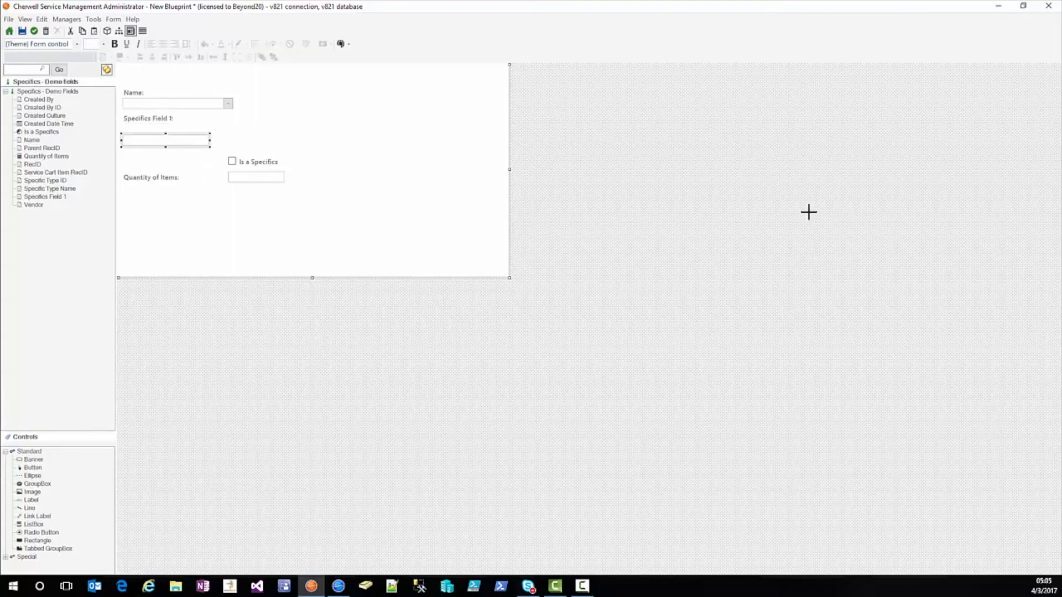
key(Up)
key(Up)
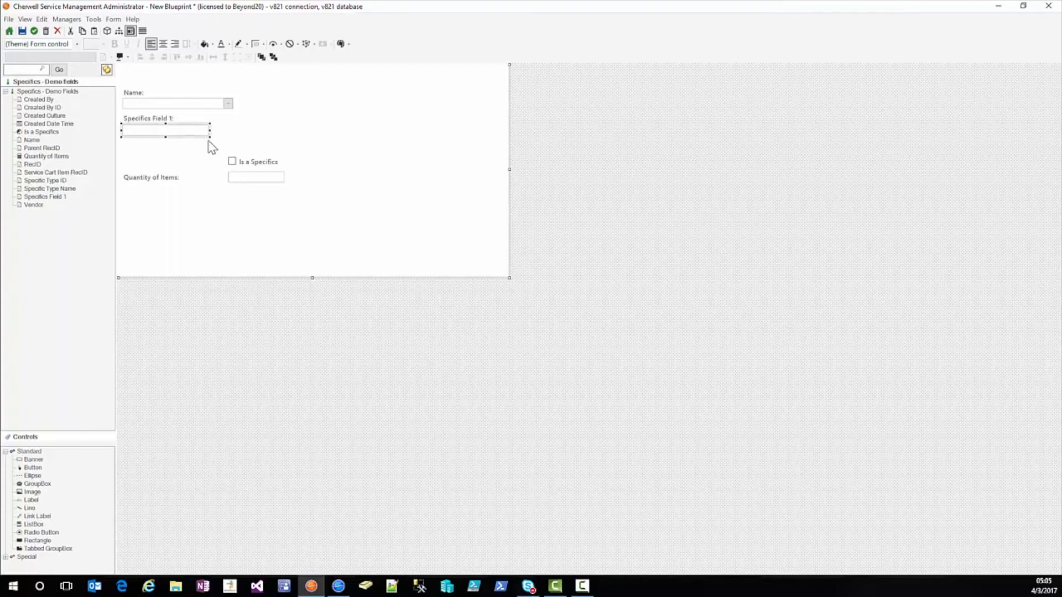
Step: Left-align the Is a Specifics checkbox with the Specifics Field 1 text box and move it up just below that box
click(234, 161)
ctrl+click(164, 132)
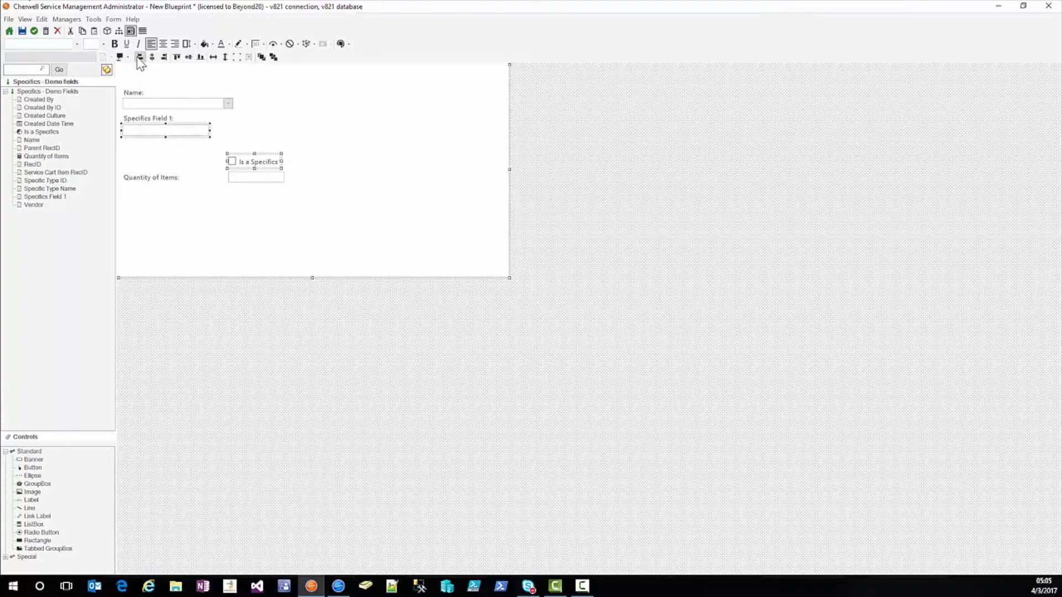
click(140, 57)
click(213, 169)
click(166, 166)
key(Up)
key(Up)
key(Up)
key(Up)
key(Up)
key(Up)
key(Up)
key(Up)
key(Up)
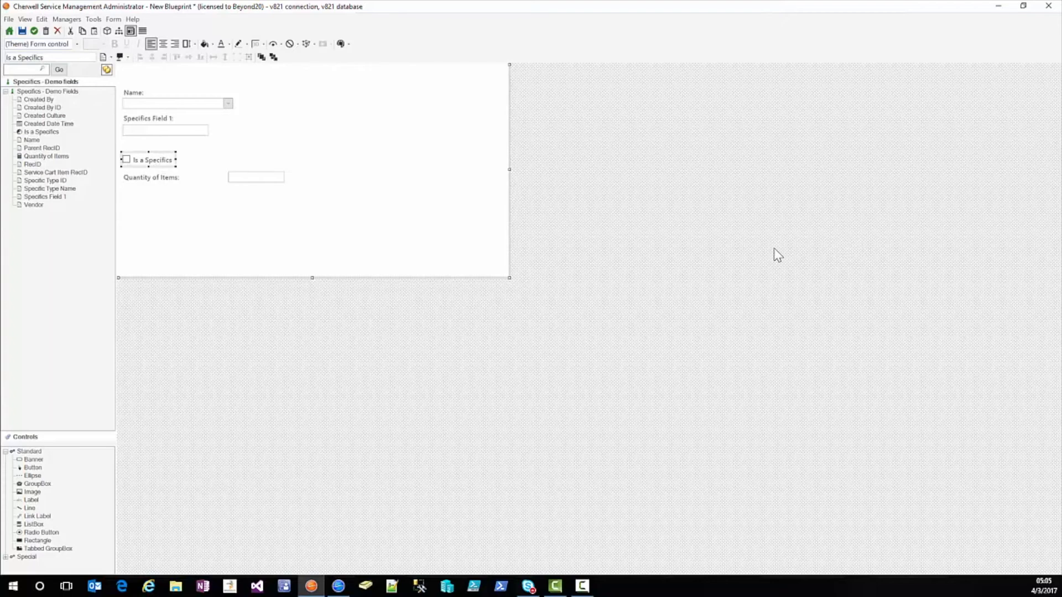
key(Up)
key(Up)
key(Up)
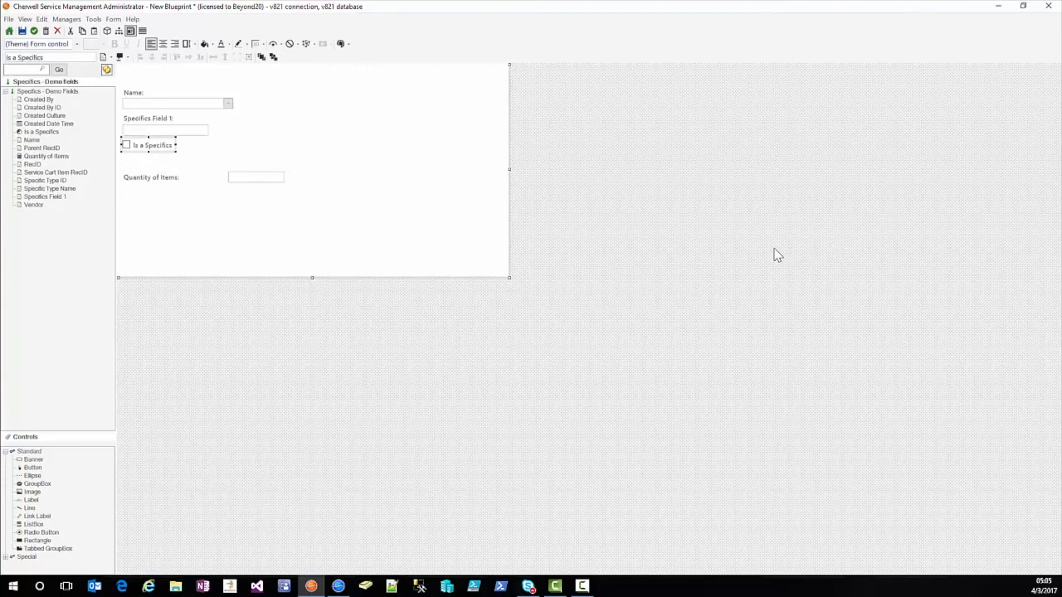
Step: Move the Quantity of Items label up to just below the Is a Specifics checkbox
click(147, 177)
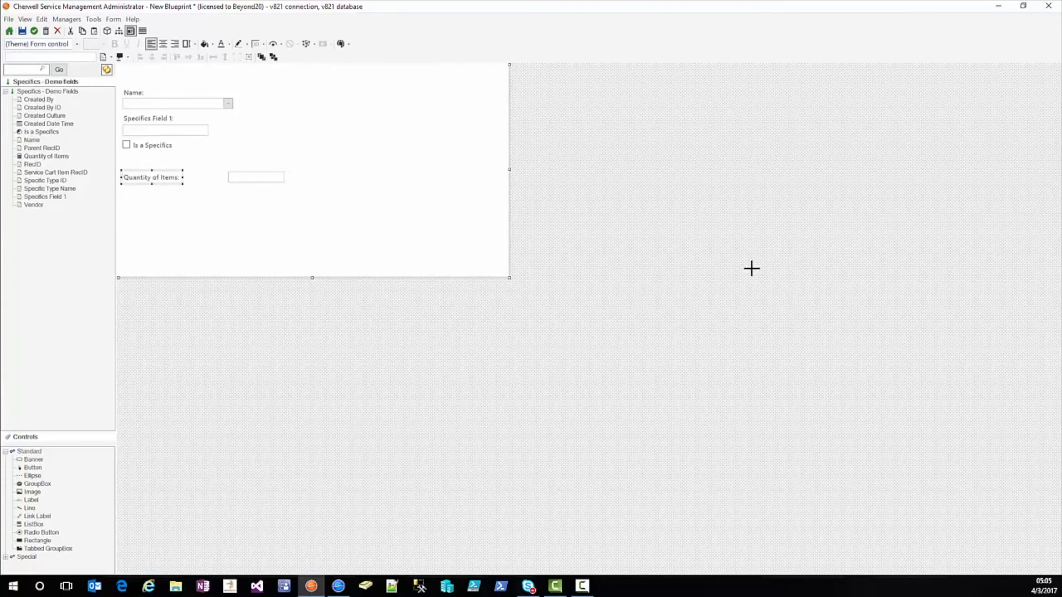
key(Up)
key(Up)
key(Up)
key(Up)
key(Up)
key(Up)
key(Up)
key(Up)
key(Up)
key(Up)
key(Up)
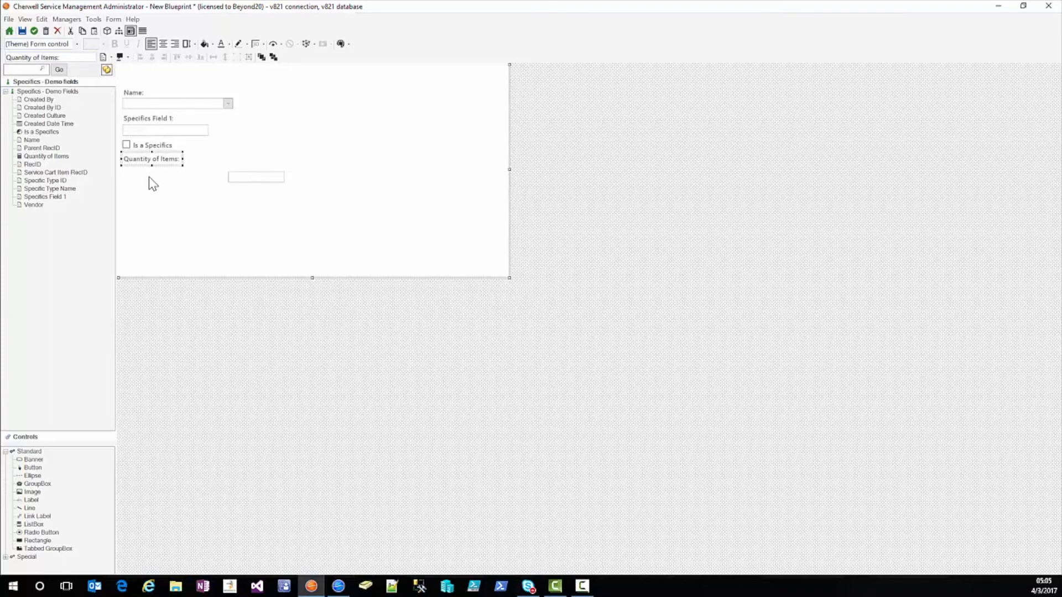
Step: Left-align the Quantity of Items box with its label and move it up directly beneath the label
click(229, 174)
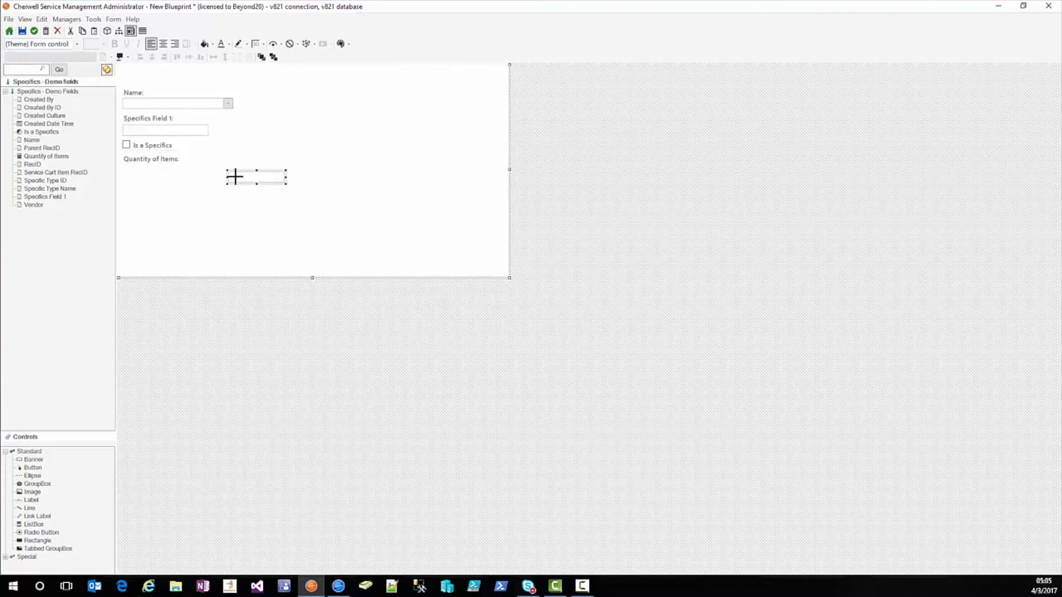
ctrl+click(170, 161)
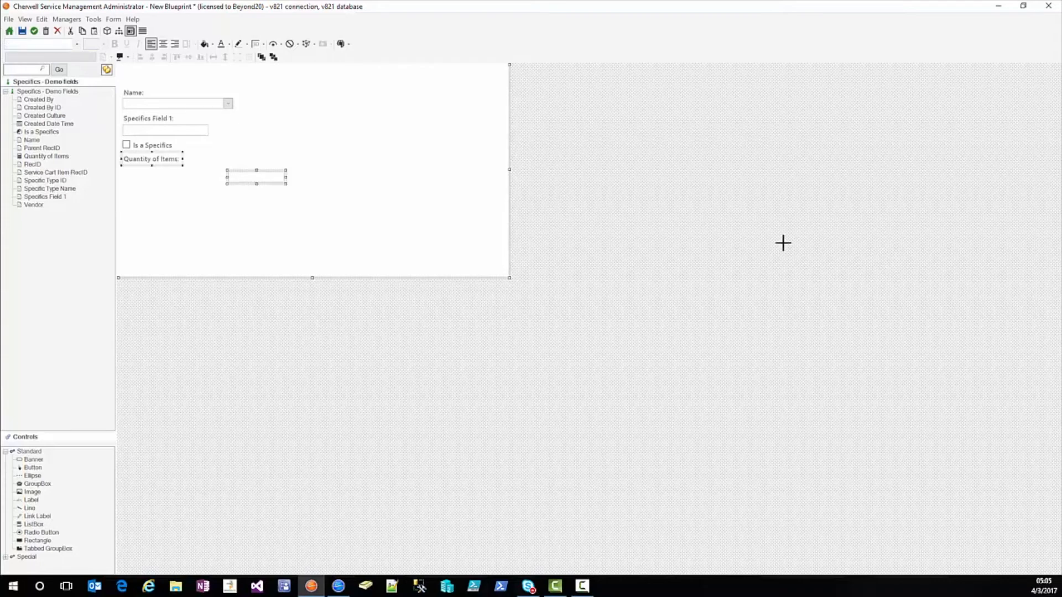
click(867, 291)
click(243, 177)
ctrl+click(165, 159)
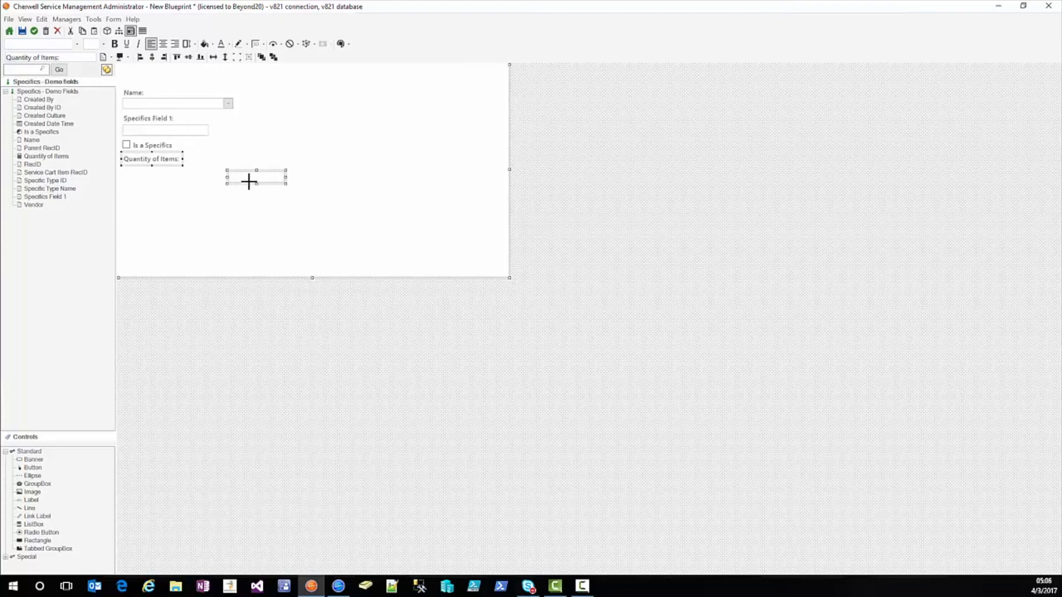
click(140, 57)
click(763, 309)
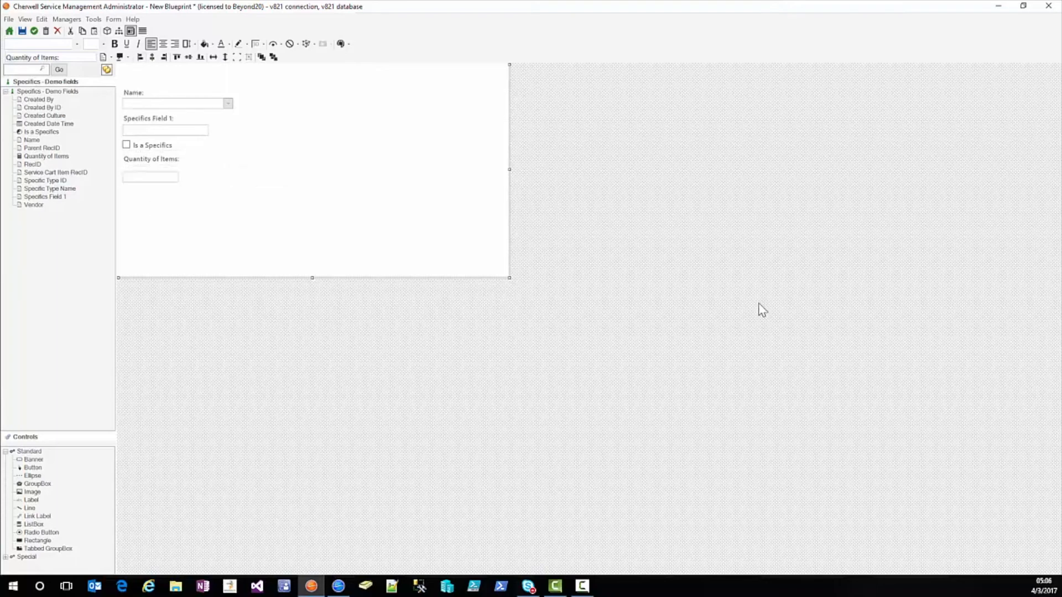
click(160, 176)
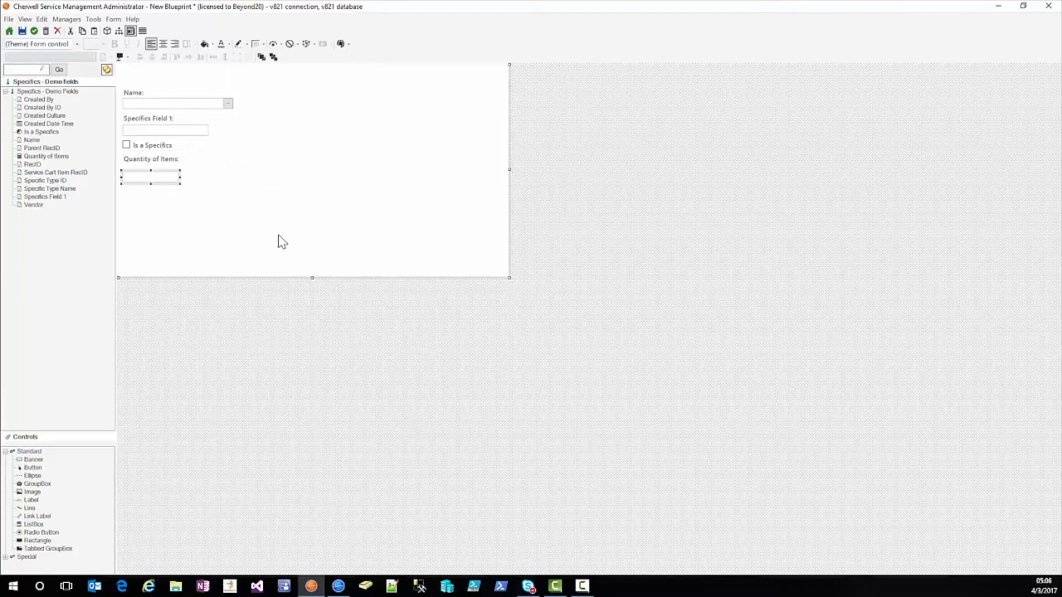
key(Up)
key(Up)
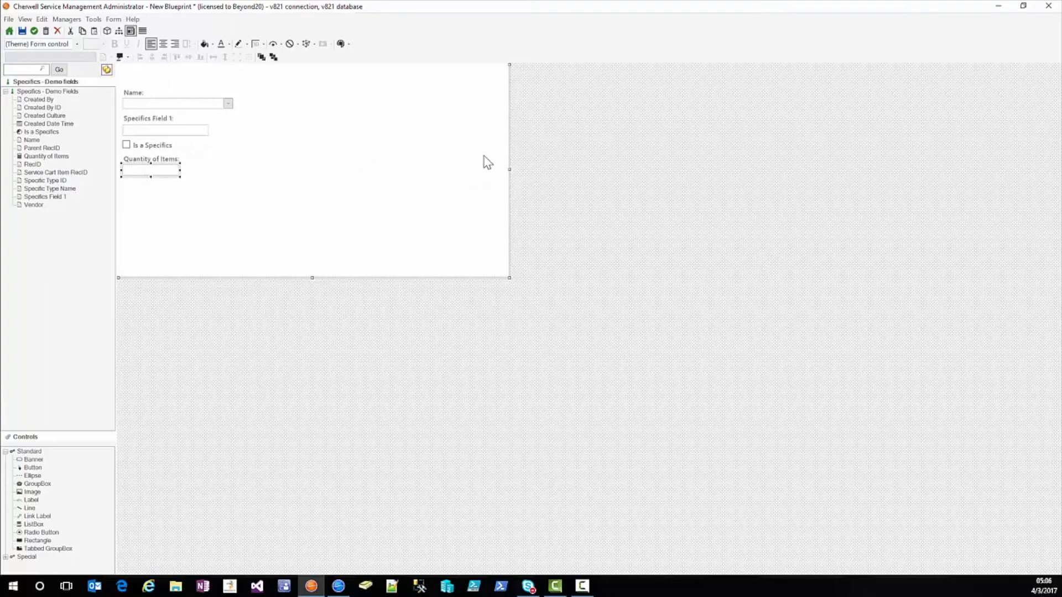
Step: Shrink the form's width and height around its fields and open the Specifics - Demo grid for editing, applying the form changes to the Blueprint
drag(509, 169, 250, 167)
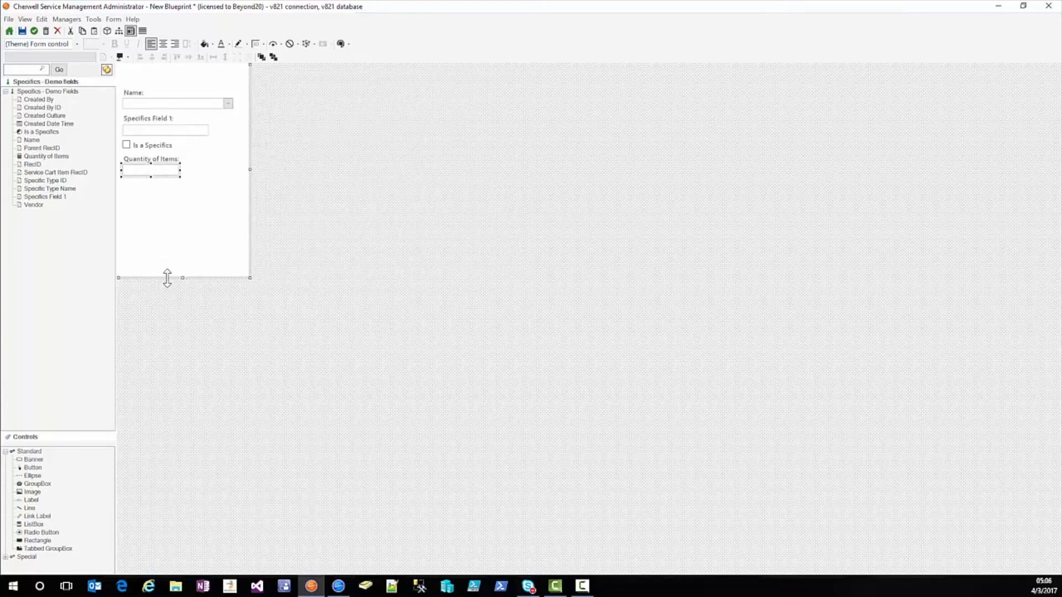
drag(177, 275, 202, 192)
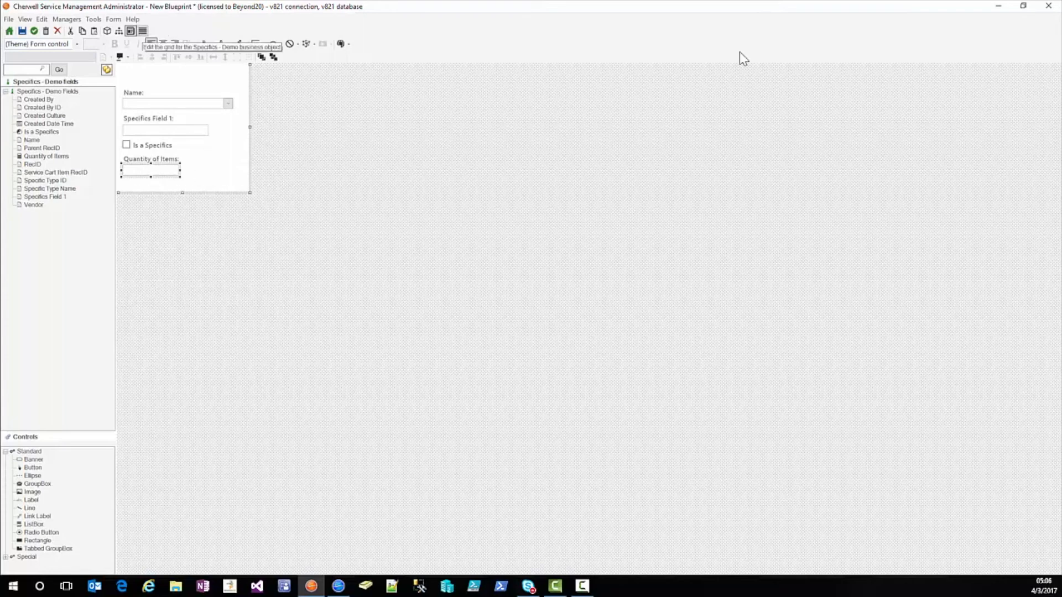
click(141, 32)
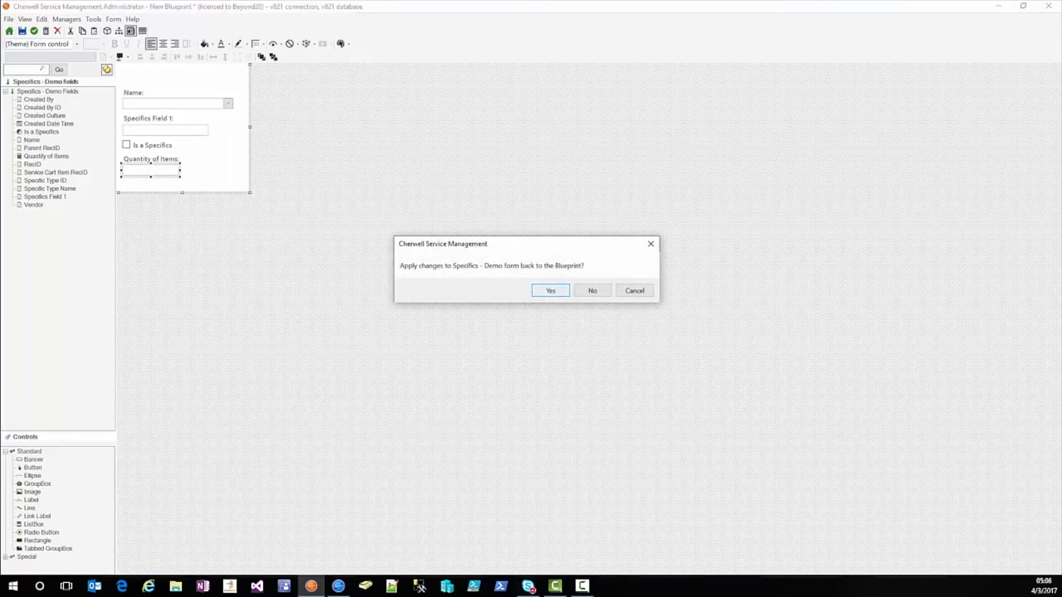
click(550, 291)
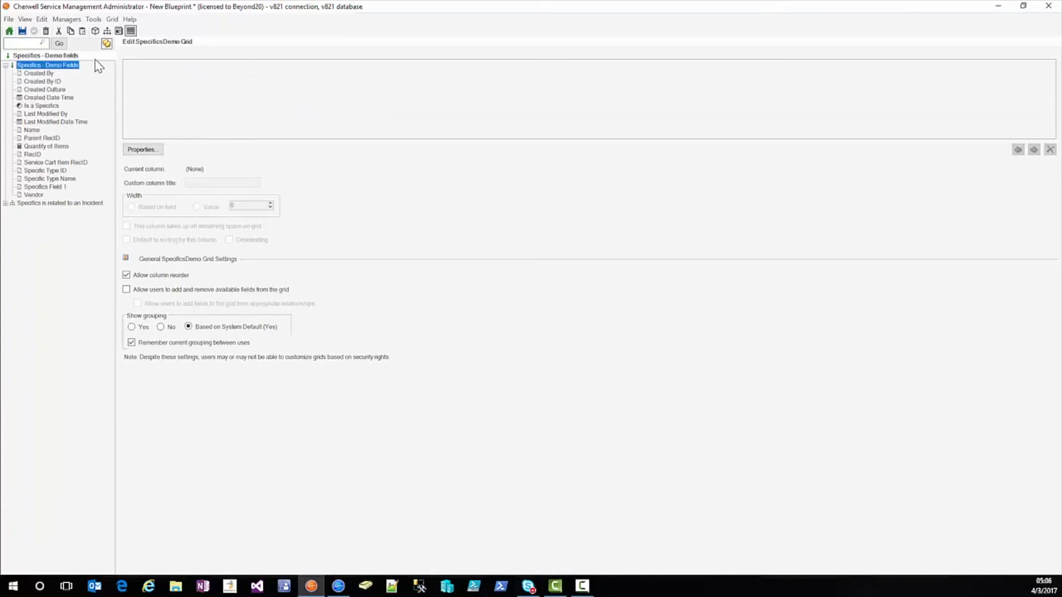
Step: Generate the Specifics - Demo grid with the most appropriate fields using the Grid wizard and apply it to the Blueprint
click(112, 19)
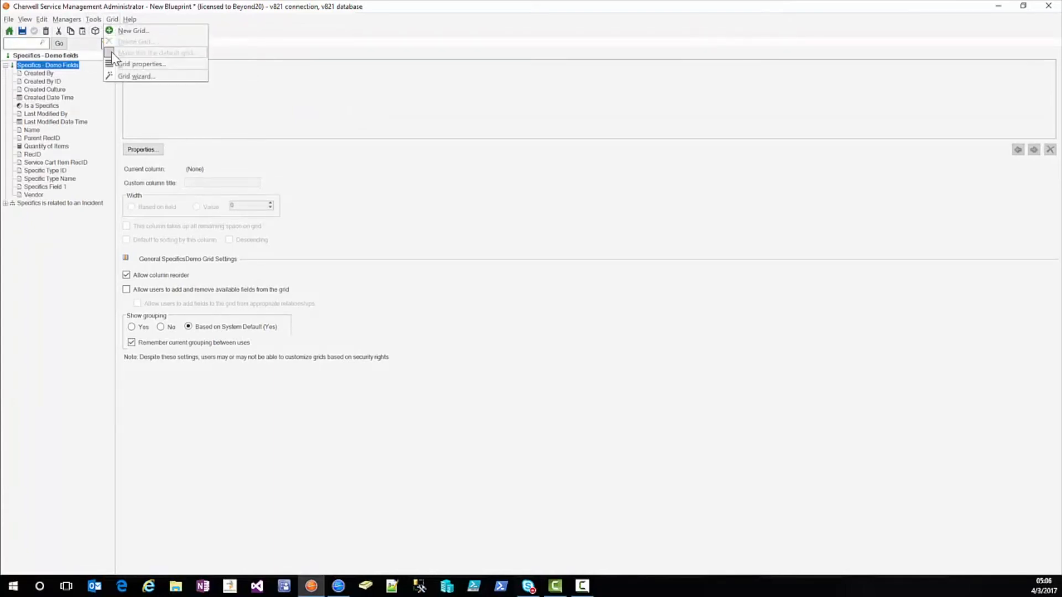
click(127, 75)
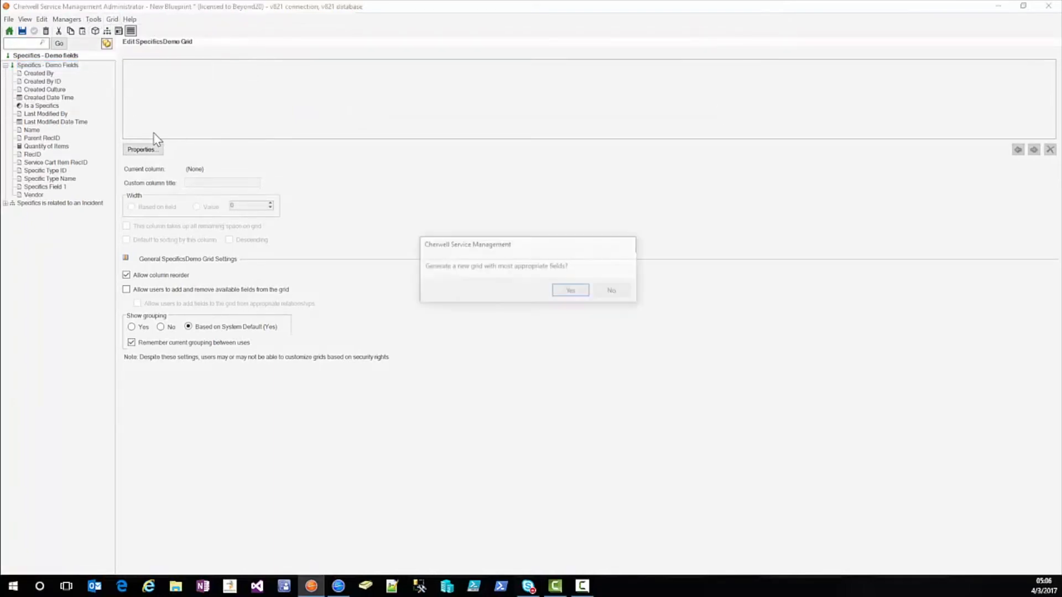
click(569, 291)
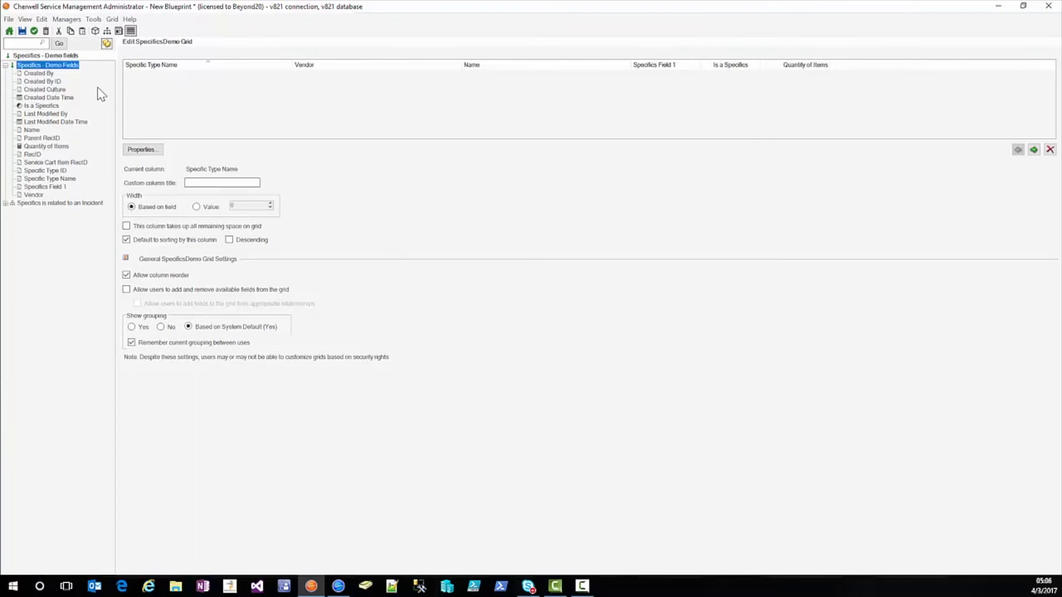
click(34, 32)
Step: Save the Blueprint to disk in the v821 folder as 20170403_0506_DemoofSpecifics
click(22, 30)
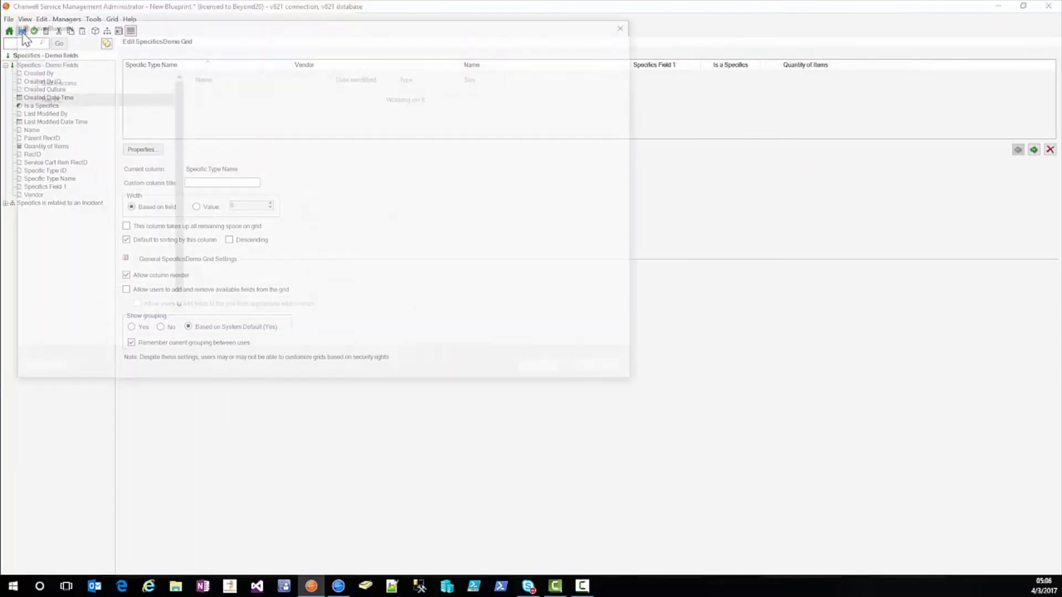
text(2017)
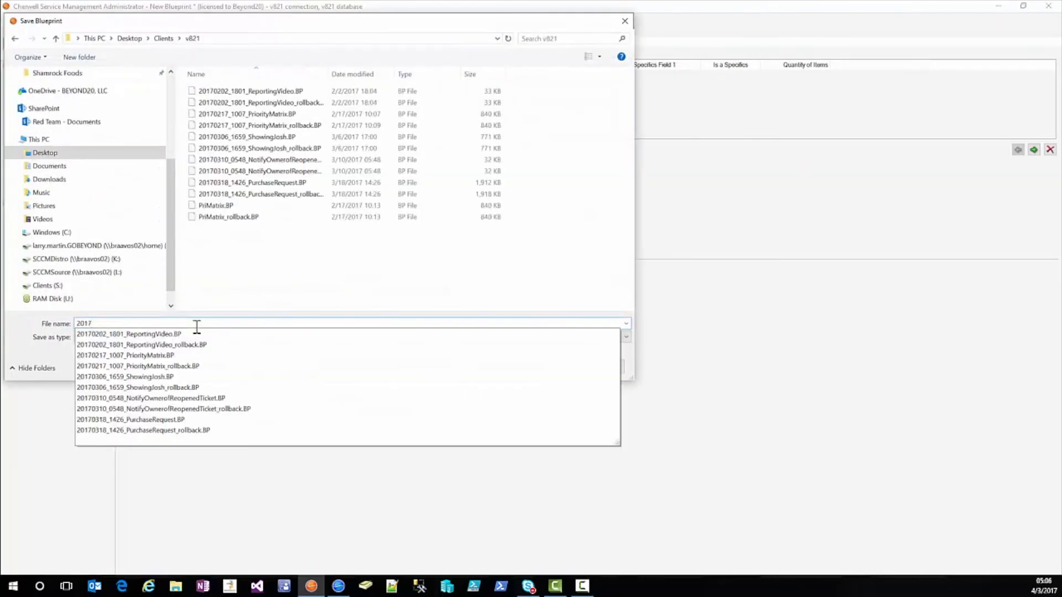
text(0403_0506_DemoofSpecifics)
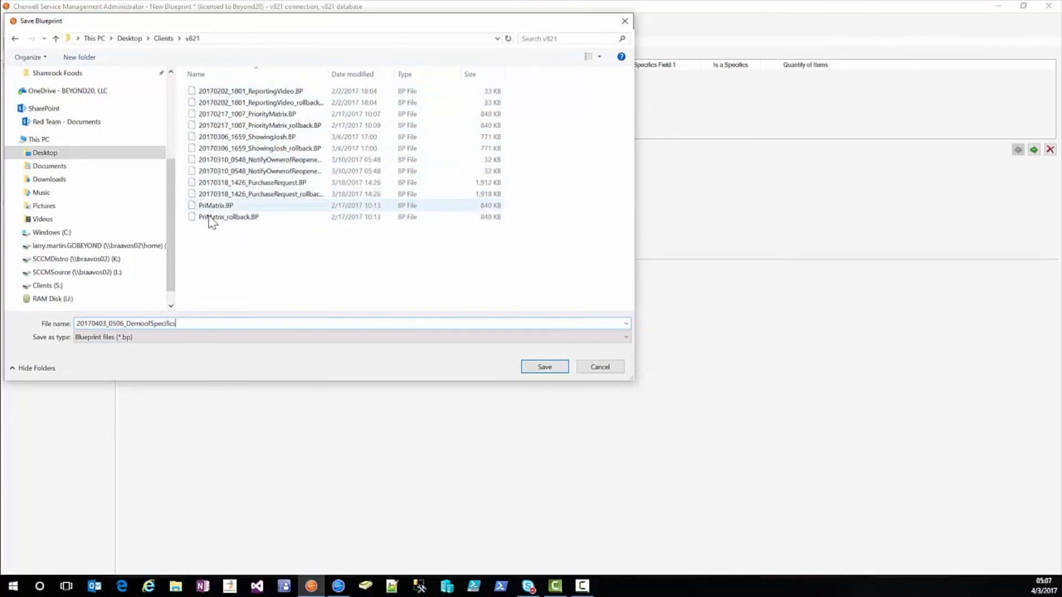
click(553, 368)
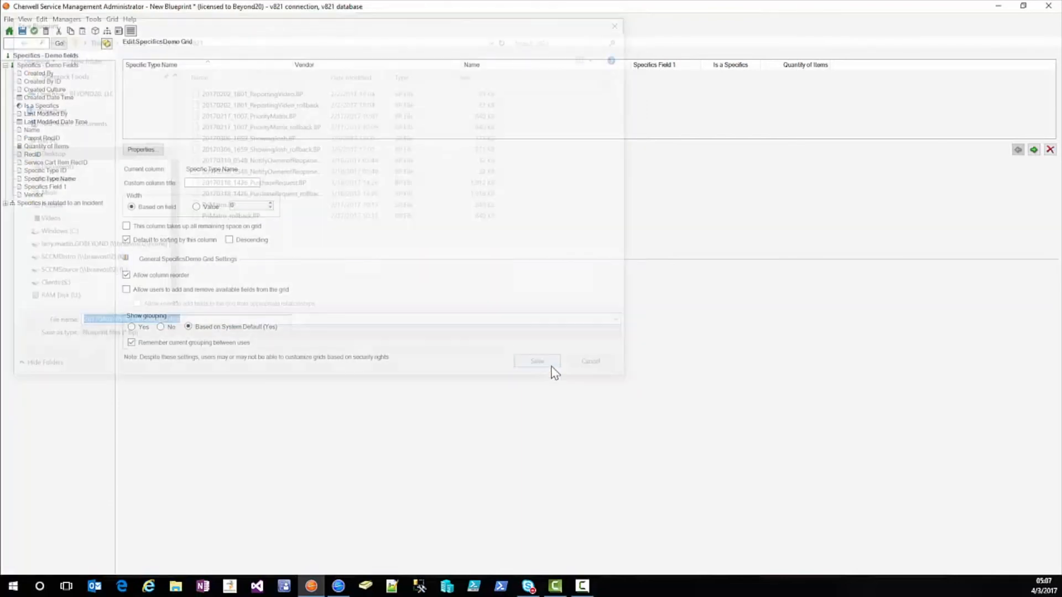
Step: Publish the Blueprint to the live system with the preset publishing options
click(9, 19)
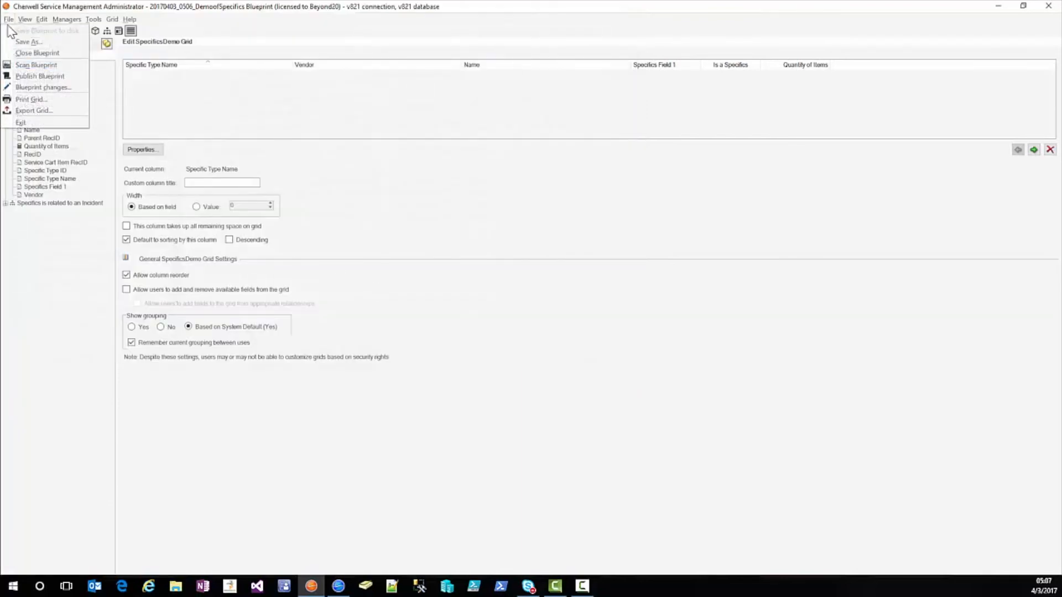
click(24, 76)
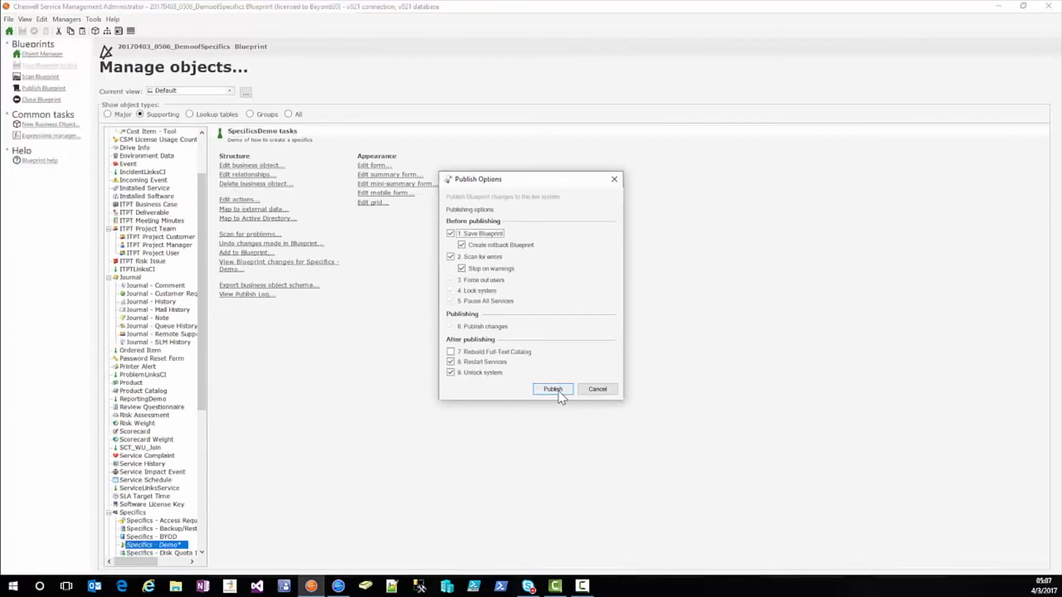
click(553, 389)
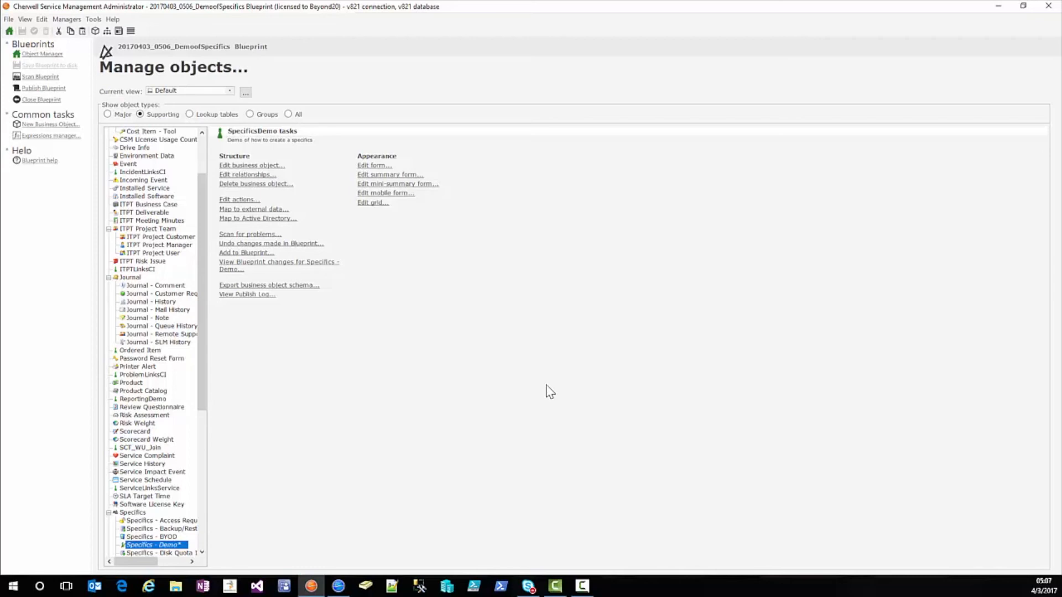
click(675, 306)
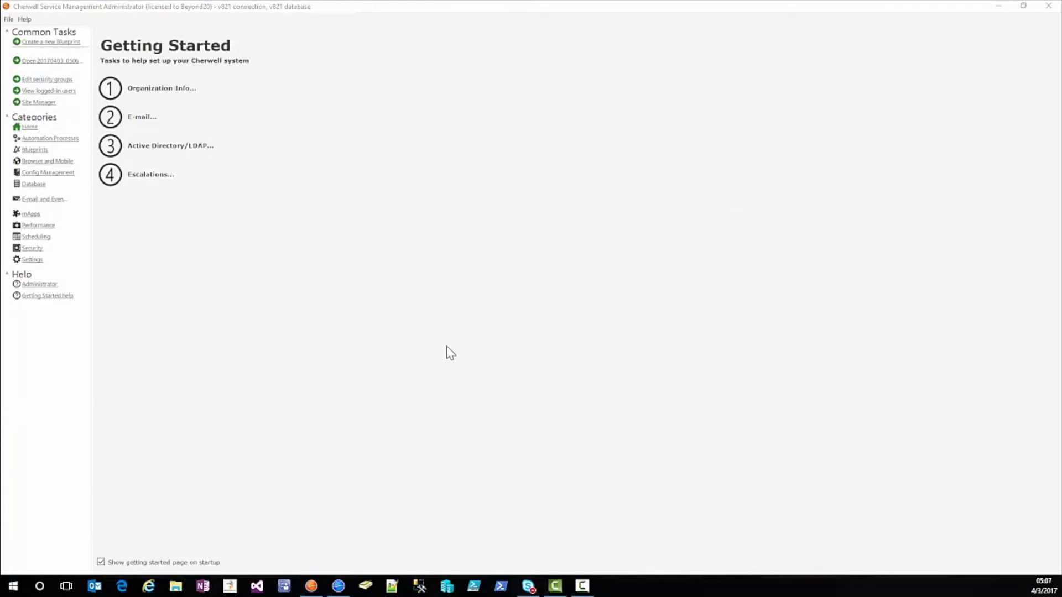
Step: Switch to the Cherwell Service Management client and list the Incident SubCategory records in Table Management
click(338, 585)
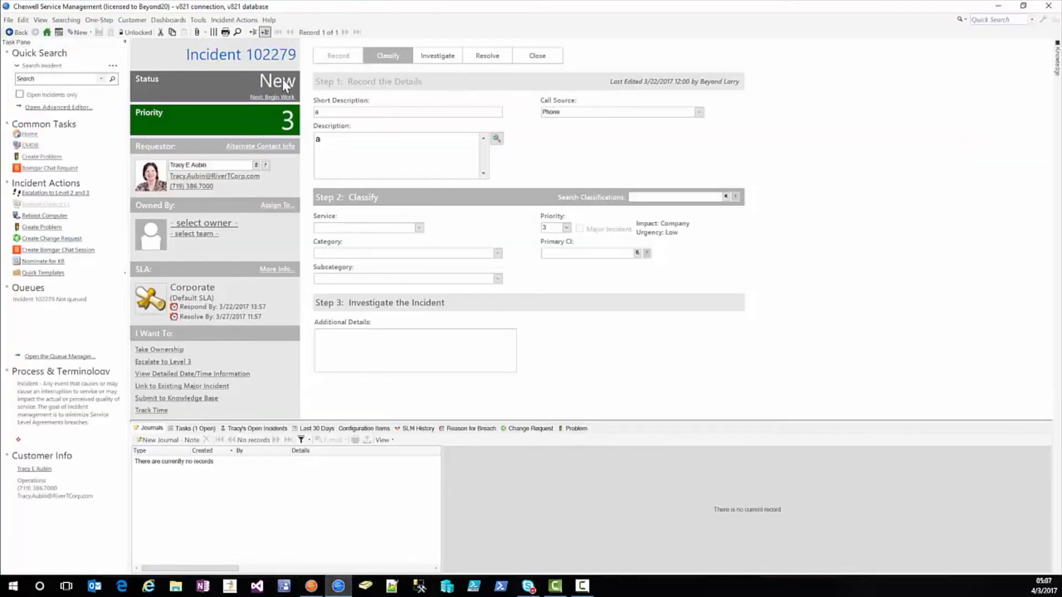
click(198, 20)
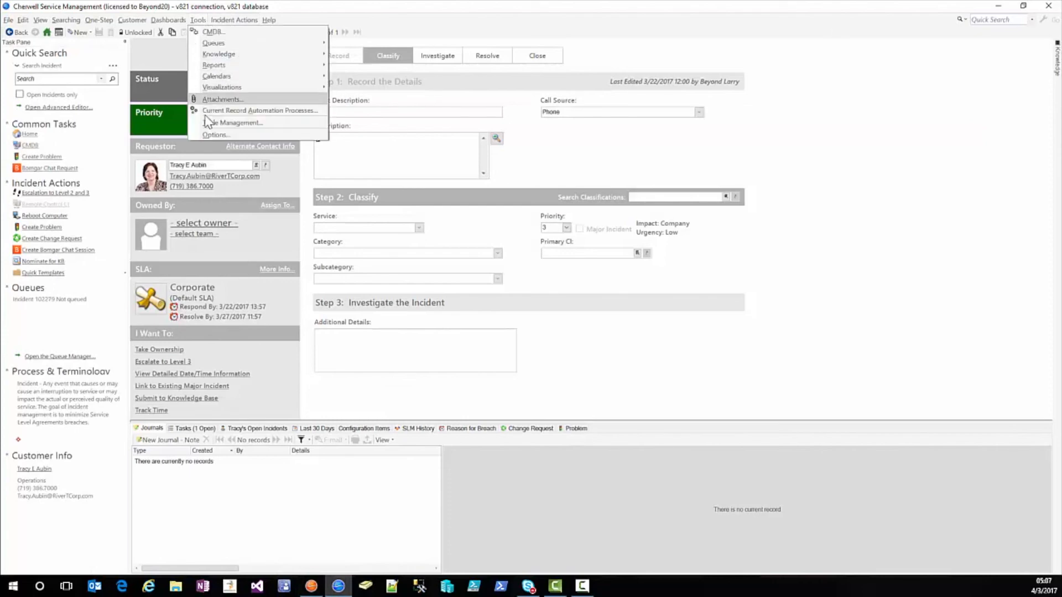
click(206, 122)
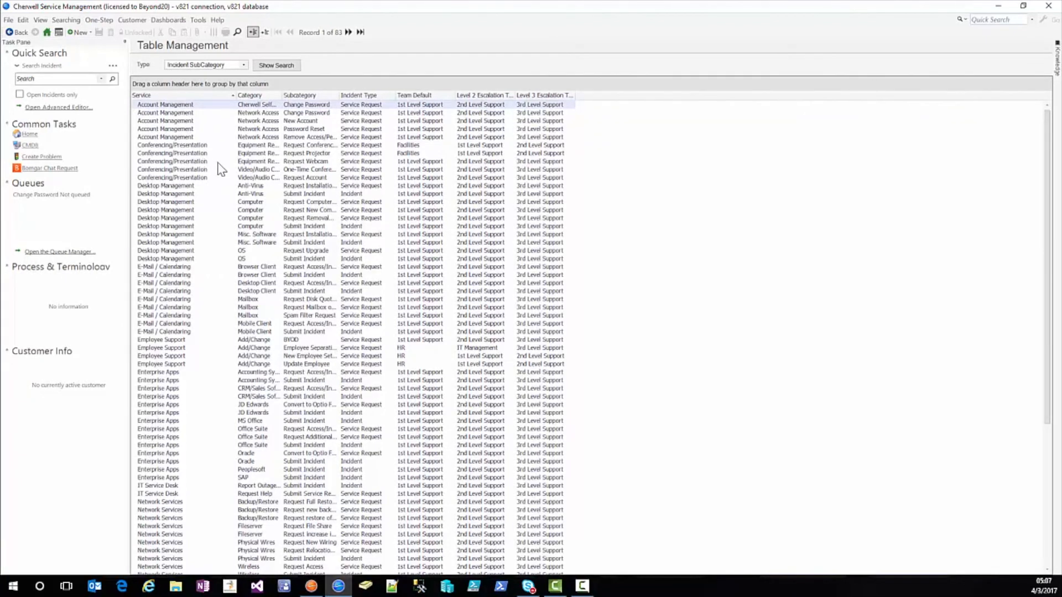
click(242, 65)
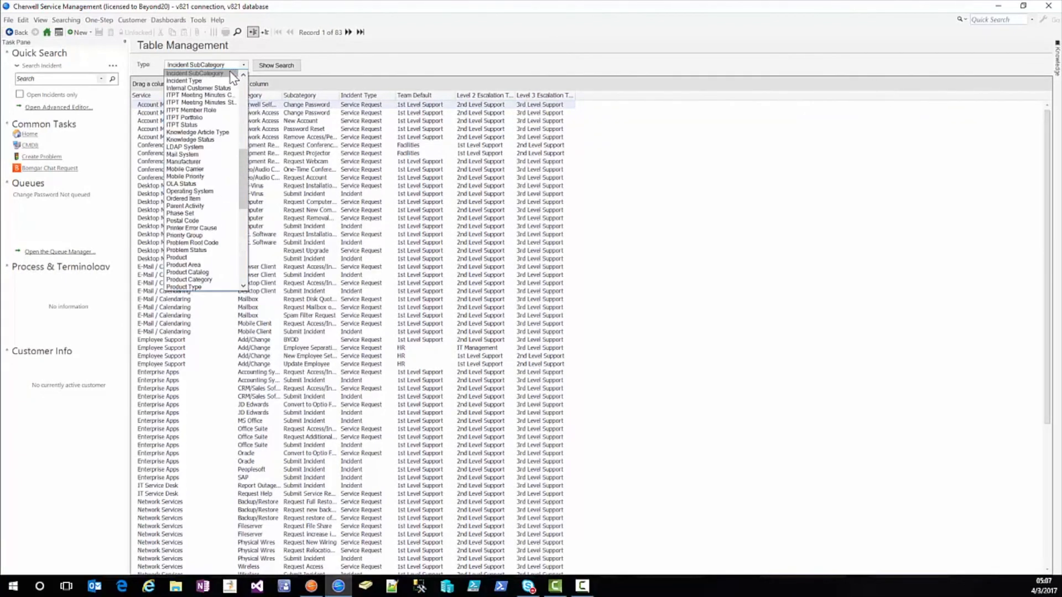
click(223, 74)
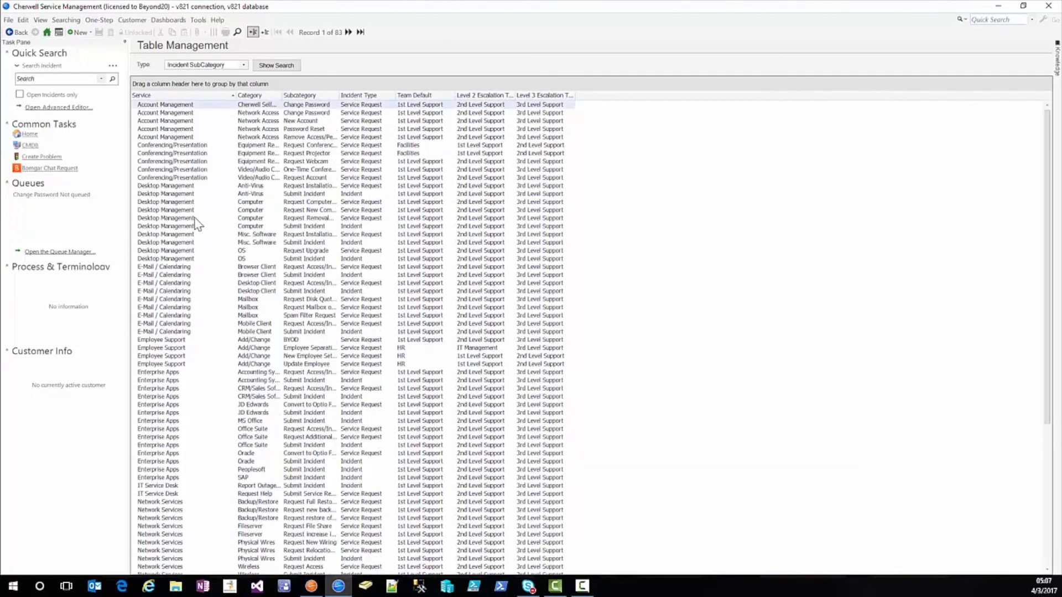
Step: Set the Specifics Name of the Account Management, Network Access, Change Password subcategory to Specifics - Demo and save the record
click(176, 114)
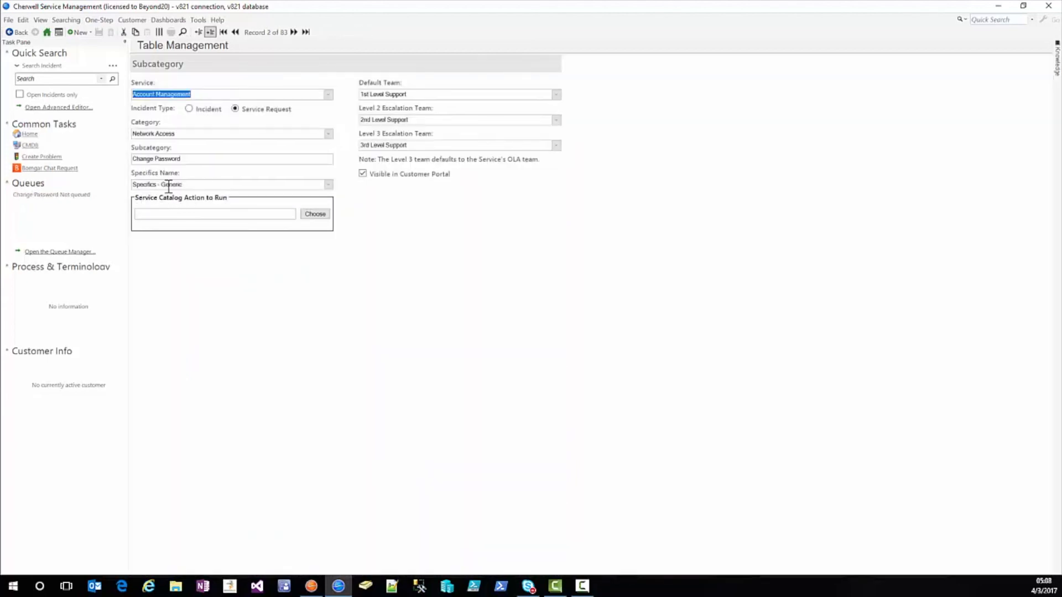
click(329, 184)
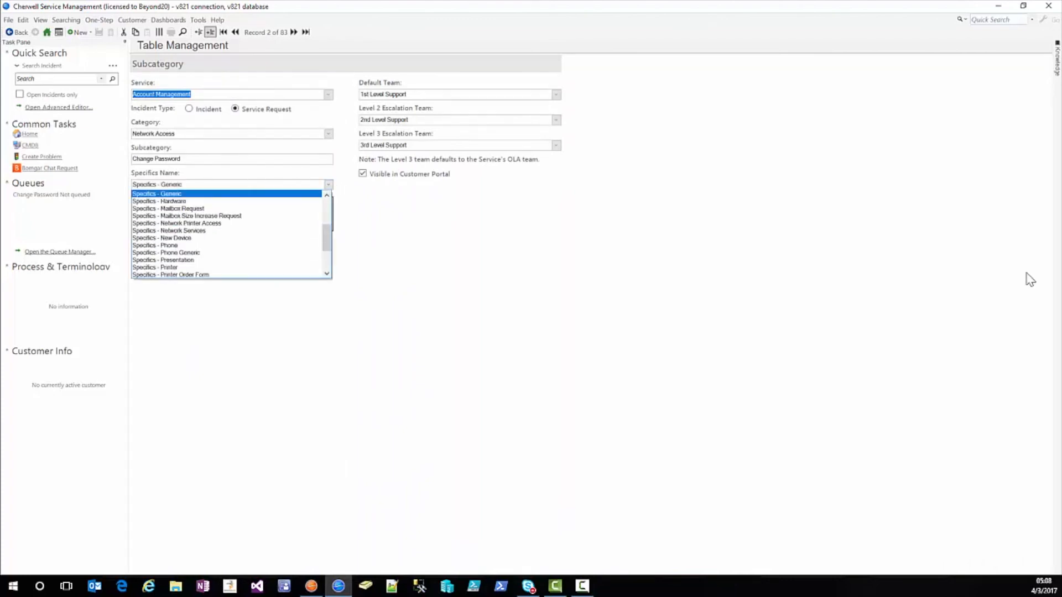
scroll(246, 254, down, 3)
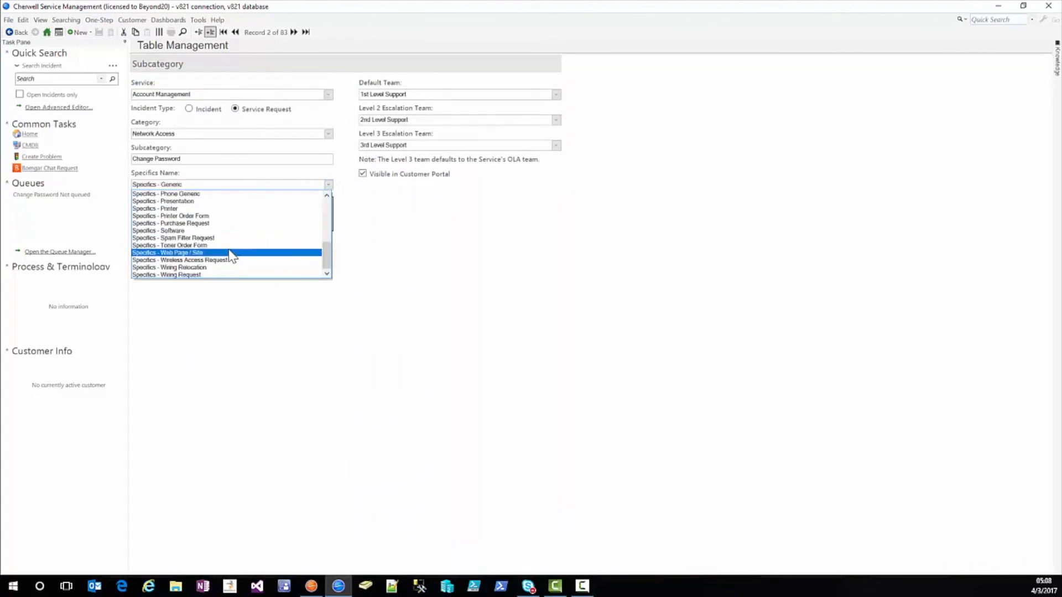
scroll(225, 253, up, 3)
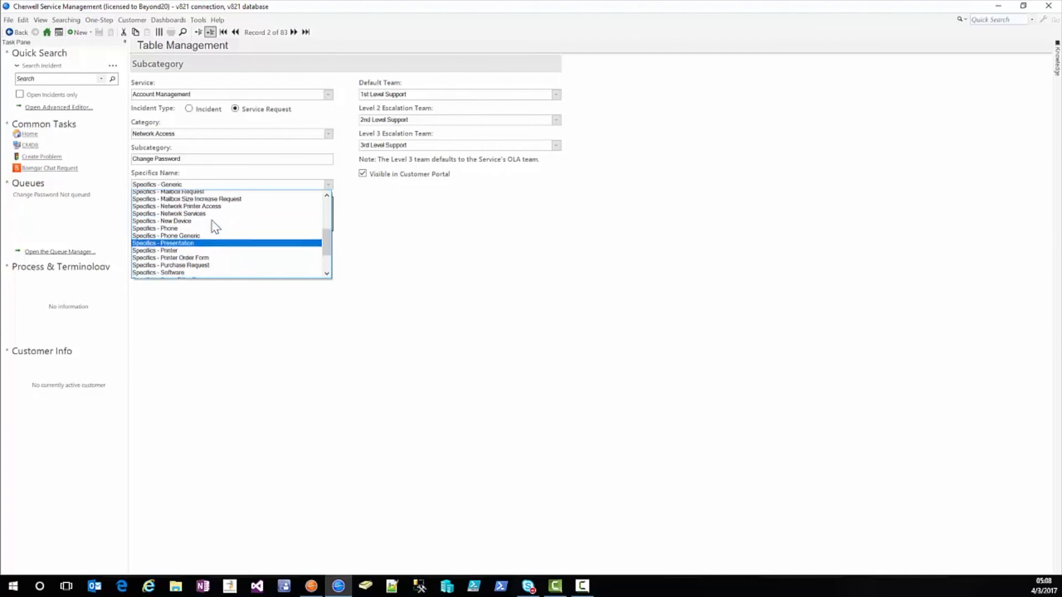
scroll(215, 228, up, 4)
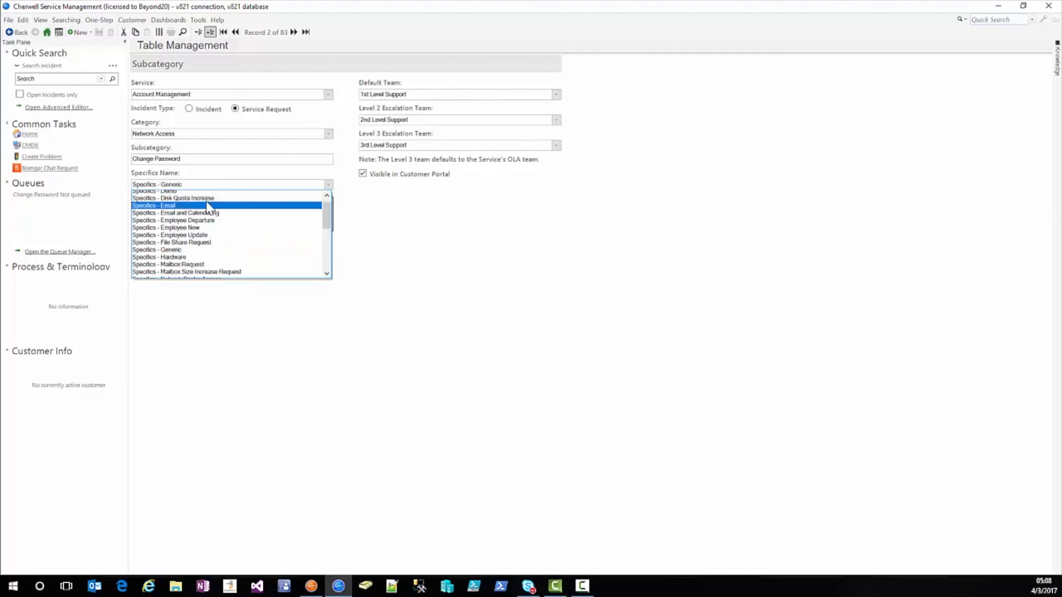
click(194, 208)
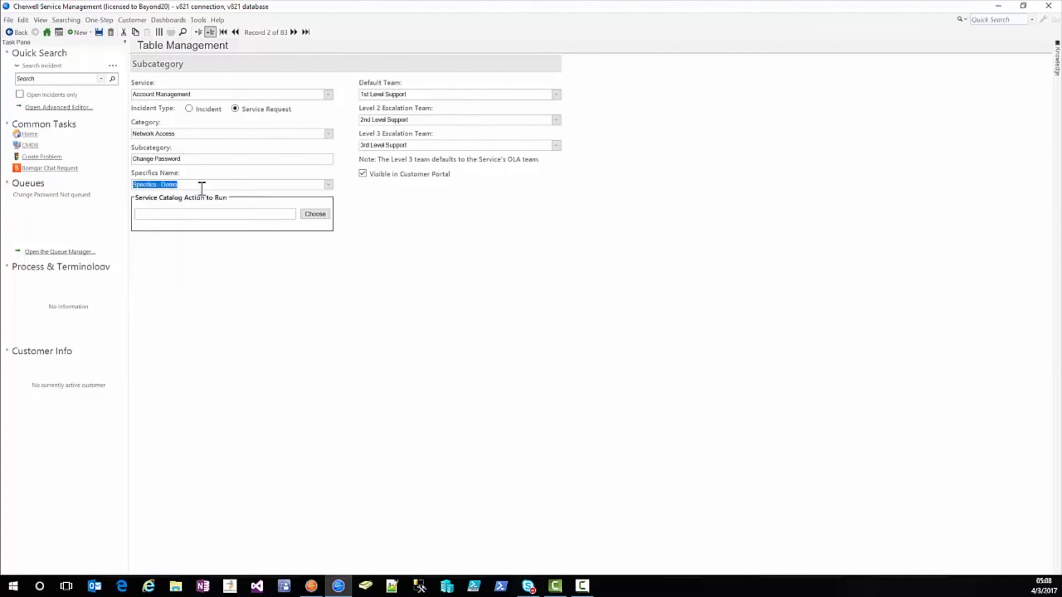
click(99, 33)
Step: Create a new incident classified as Account Management, Network Access, Change Password, and enlarge its form area to show the specifics section
click(90, 32)
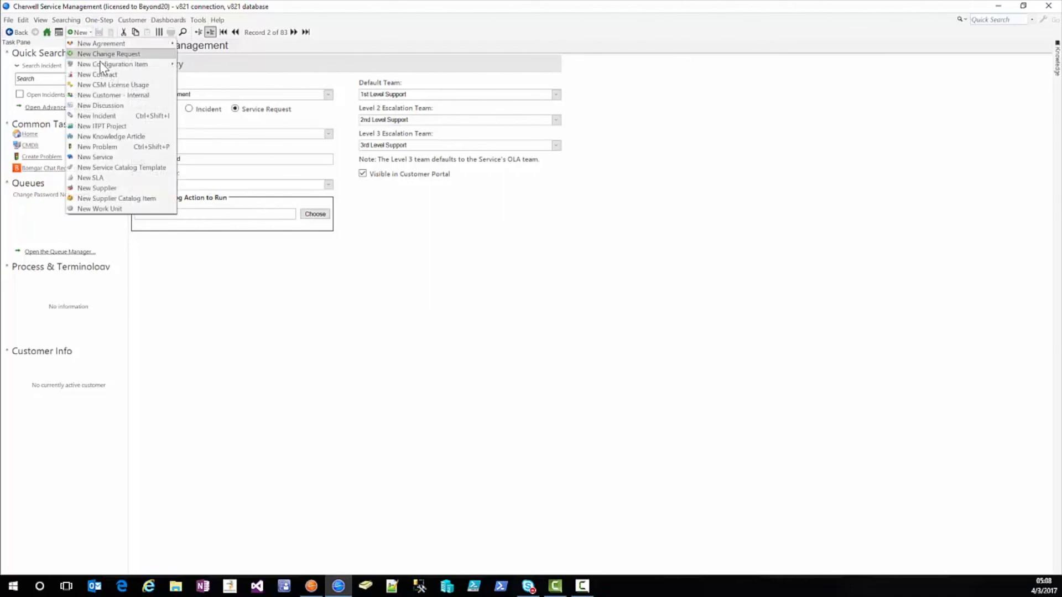
click(97, 115)
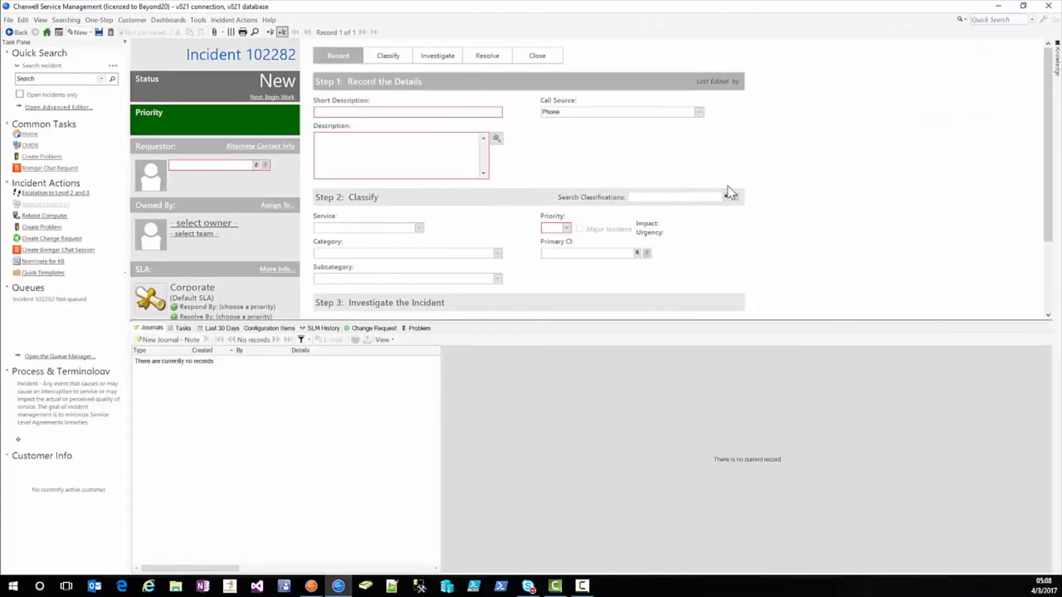
click(726, 197)
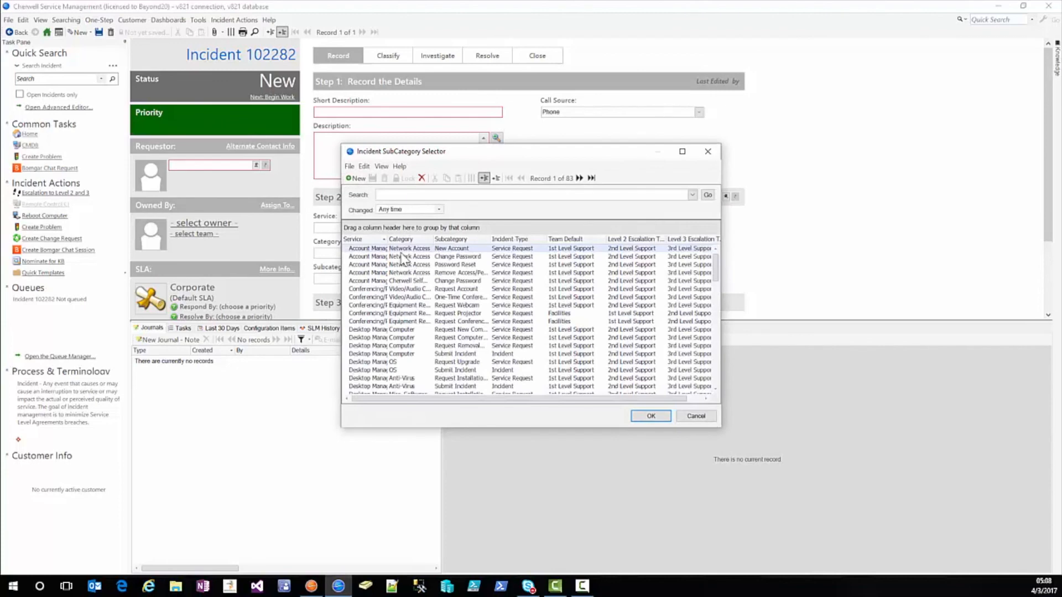
double_click(415, 257)
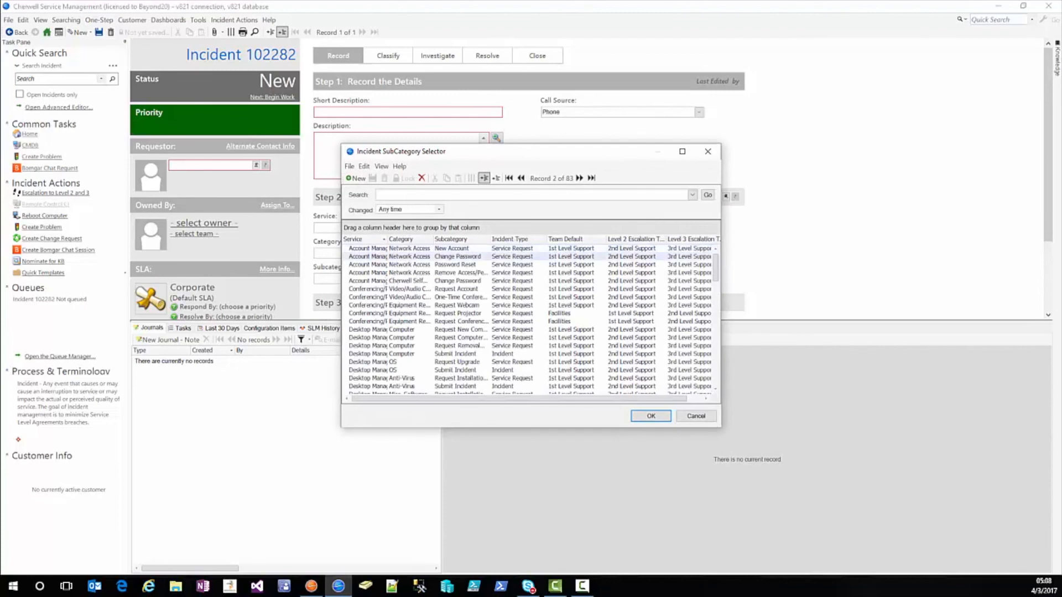
drag(517, 322, 494, 486)
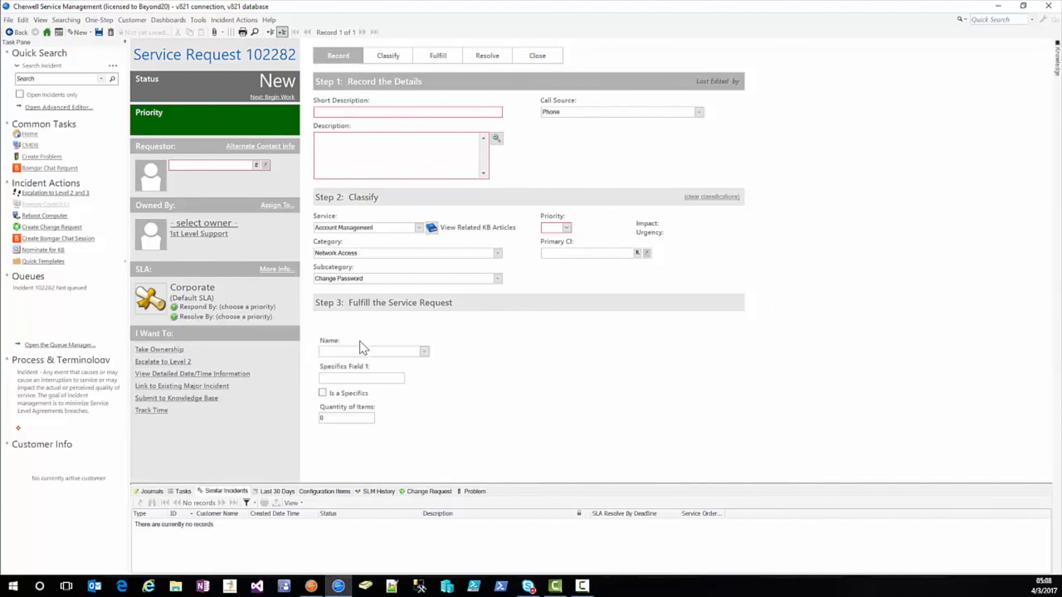
Step: Try out the fields of the embedded specifics form and set Quantity of Items to 2
click(321, 351)
click(388, 359)
click(361, 379)
click(328, 393)
key(Tab)
text(2)
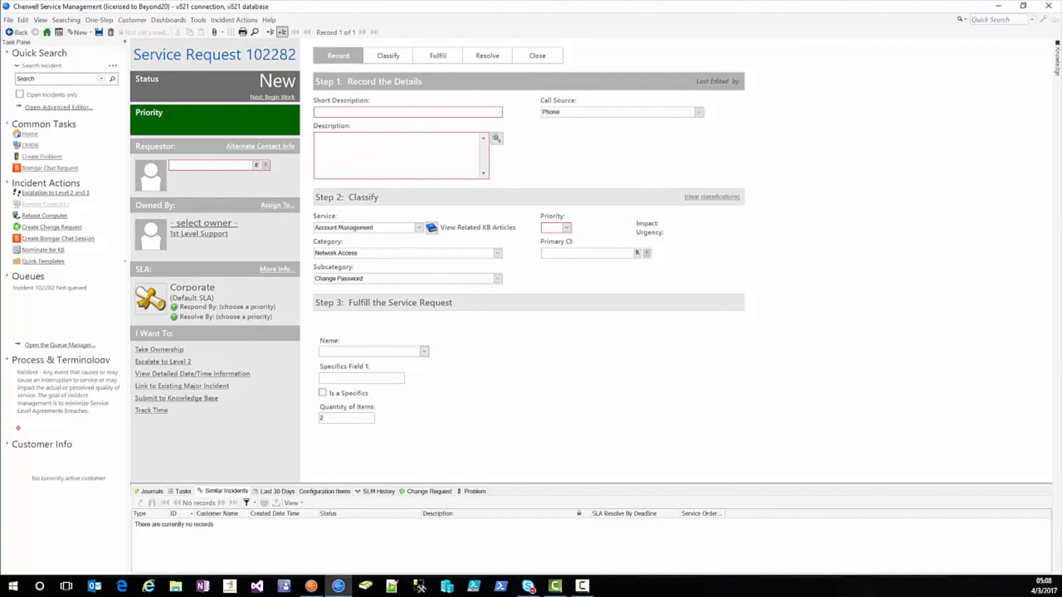